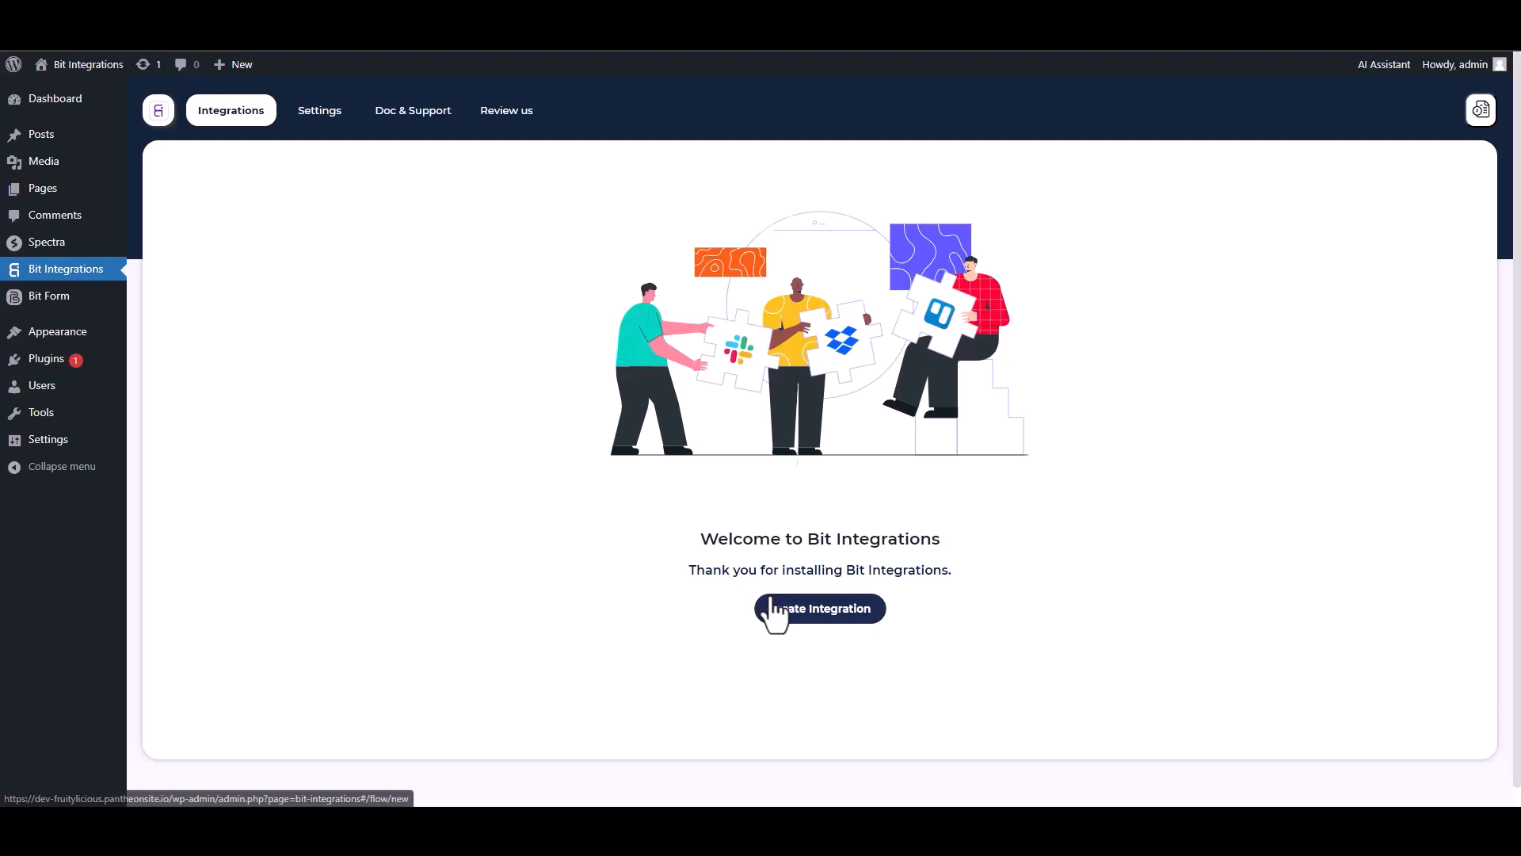
Step: Find Spectra among the available triggers, select it for the new integration and start fetching its form data
text(sp)
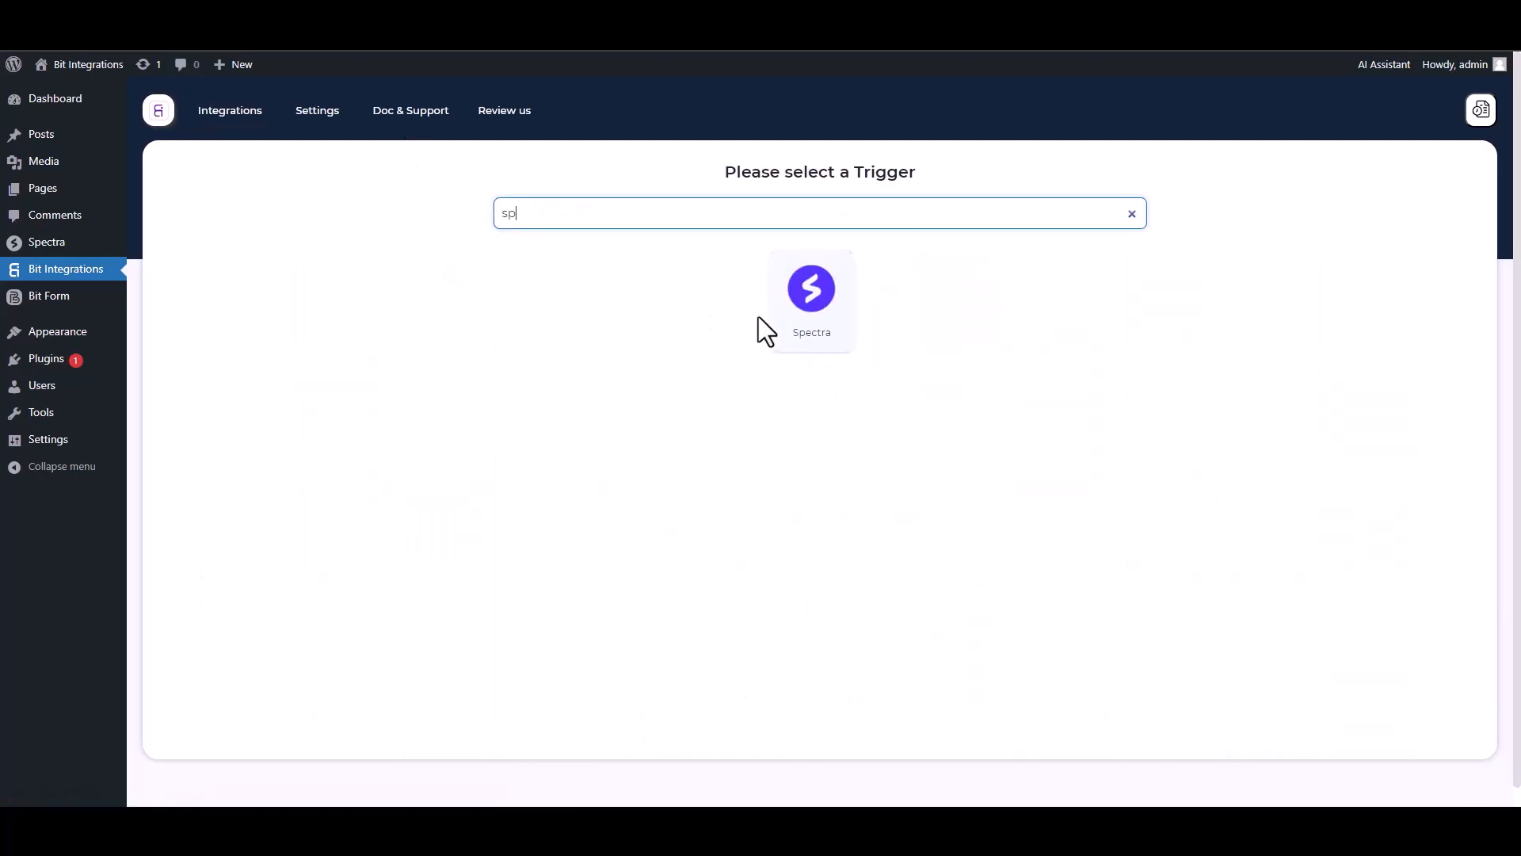
click(767, 317)
click(816, 364)
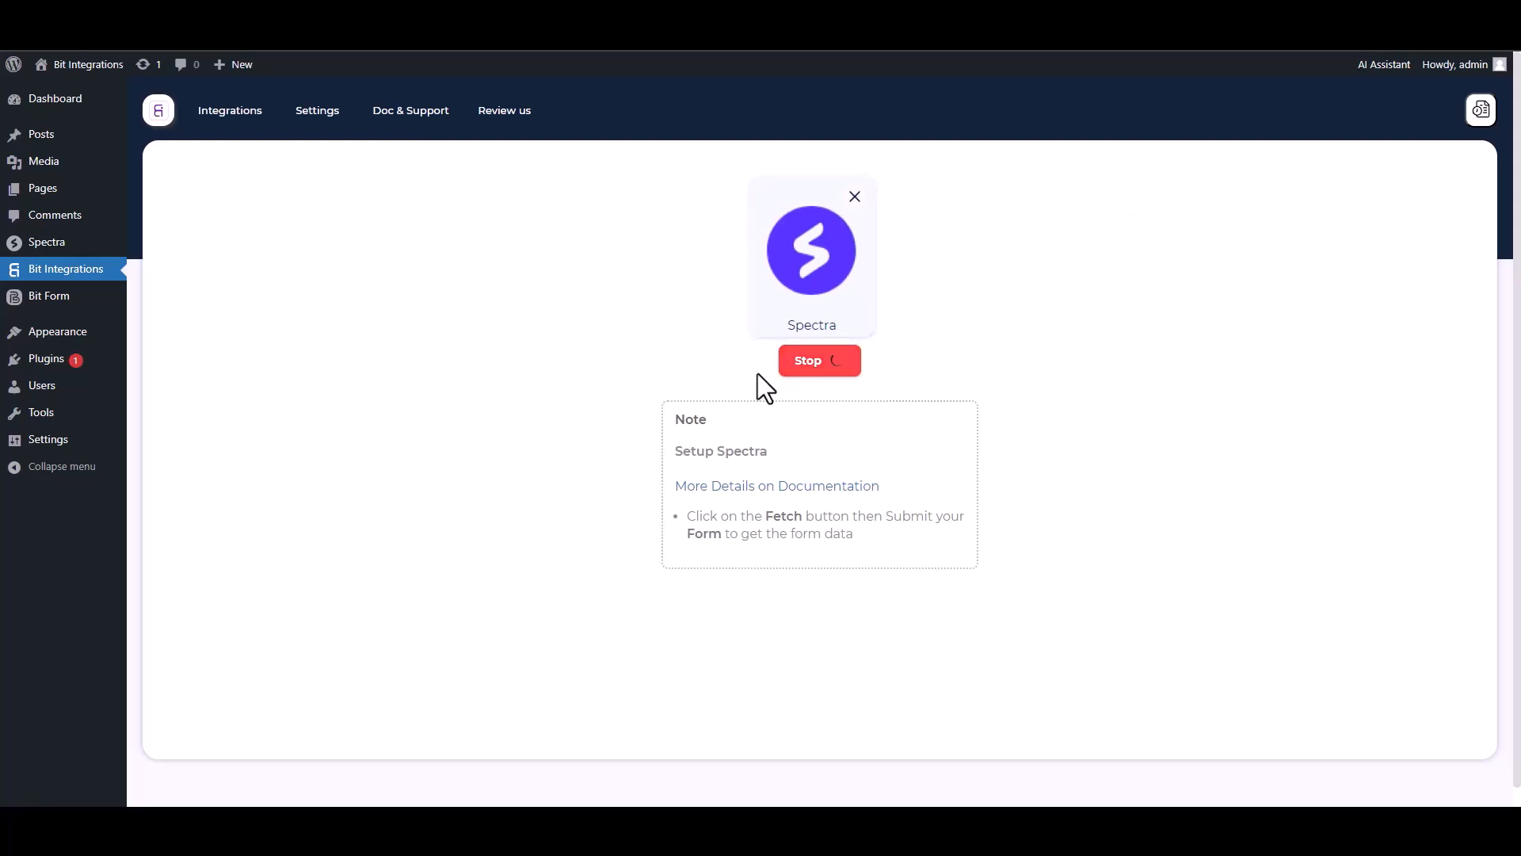
Step: On the website's form page, fill in a test name, e-mail address and phone number, and submit the form
click(365, 18)
click(629, 312)
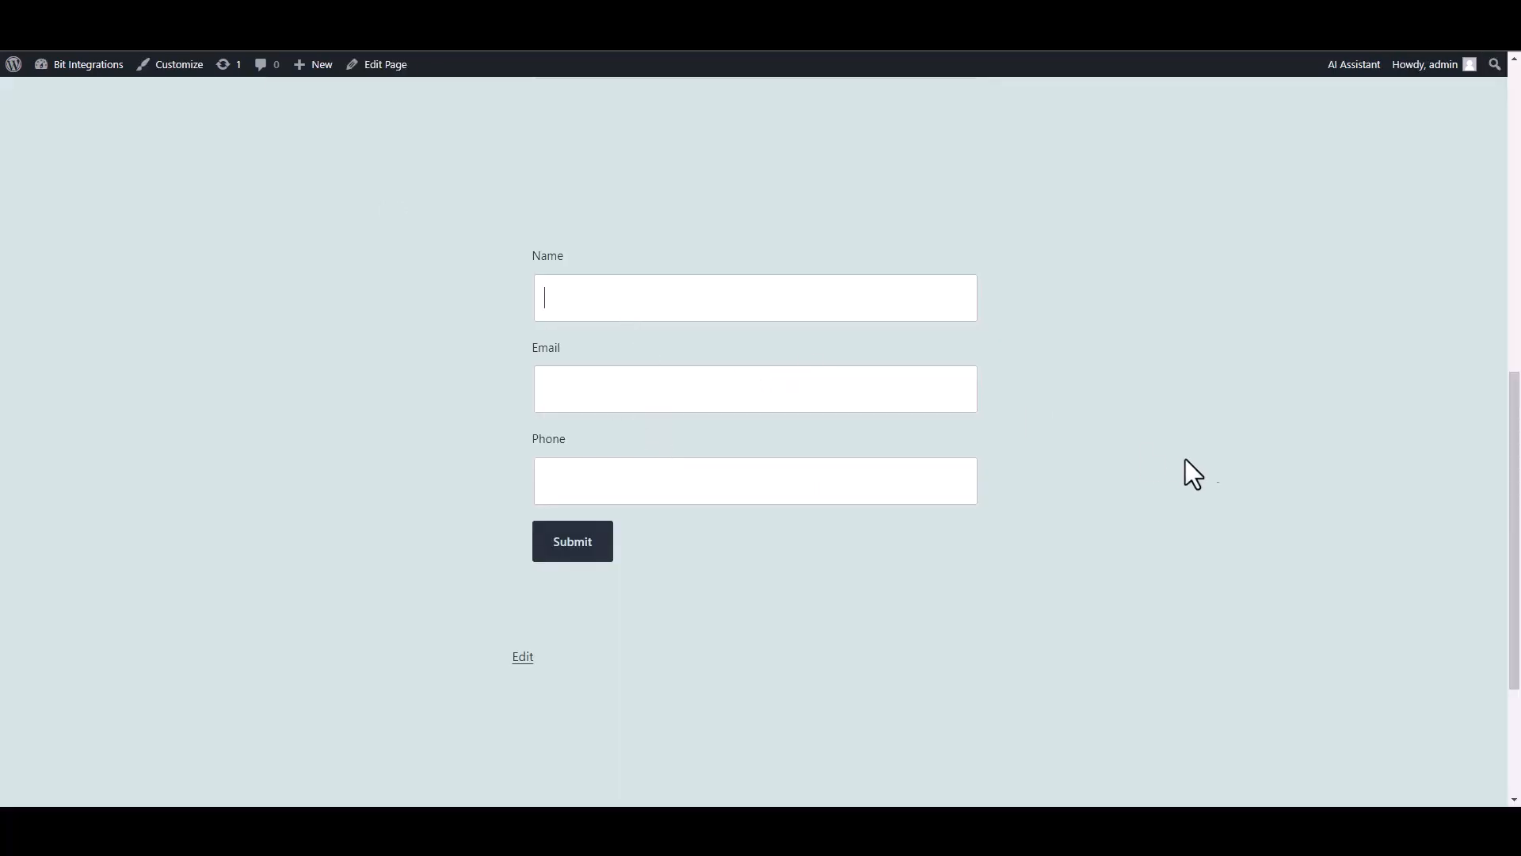
text(test)
click(900, 394)
text(test@gmail.com)
key(Tab)
text(45645625)
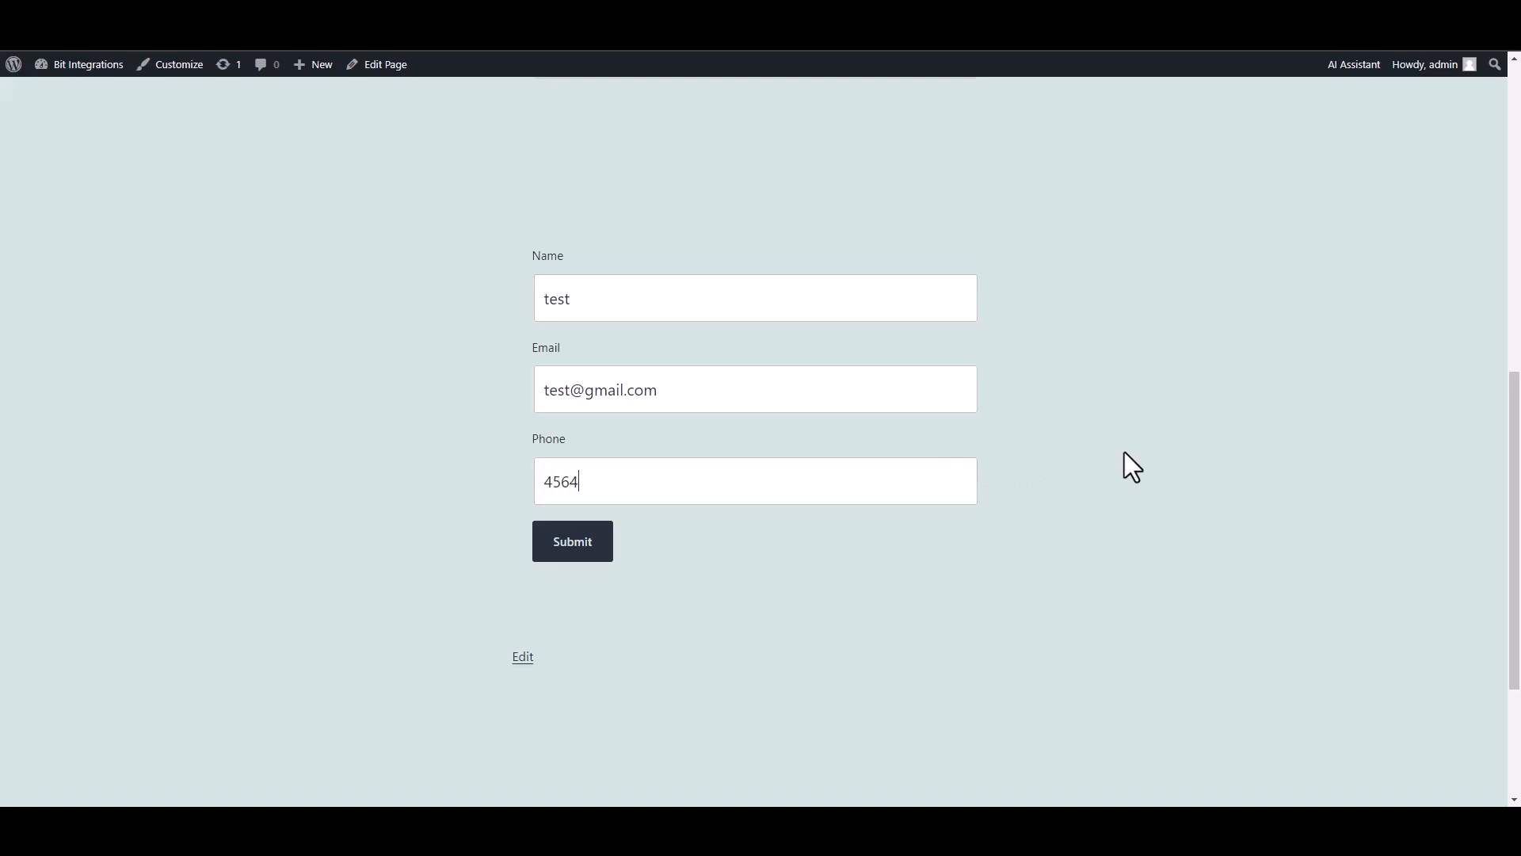
click(590, 555)
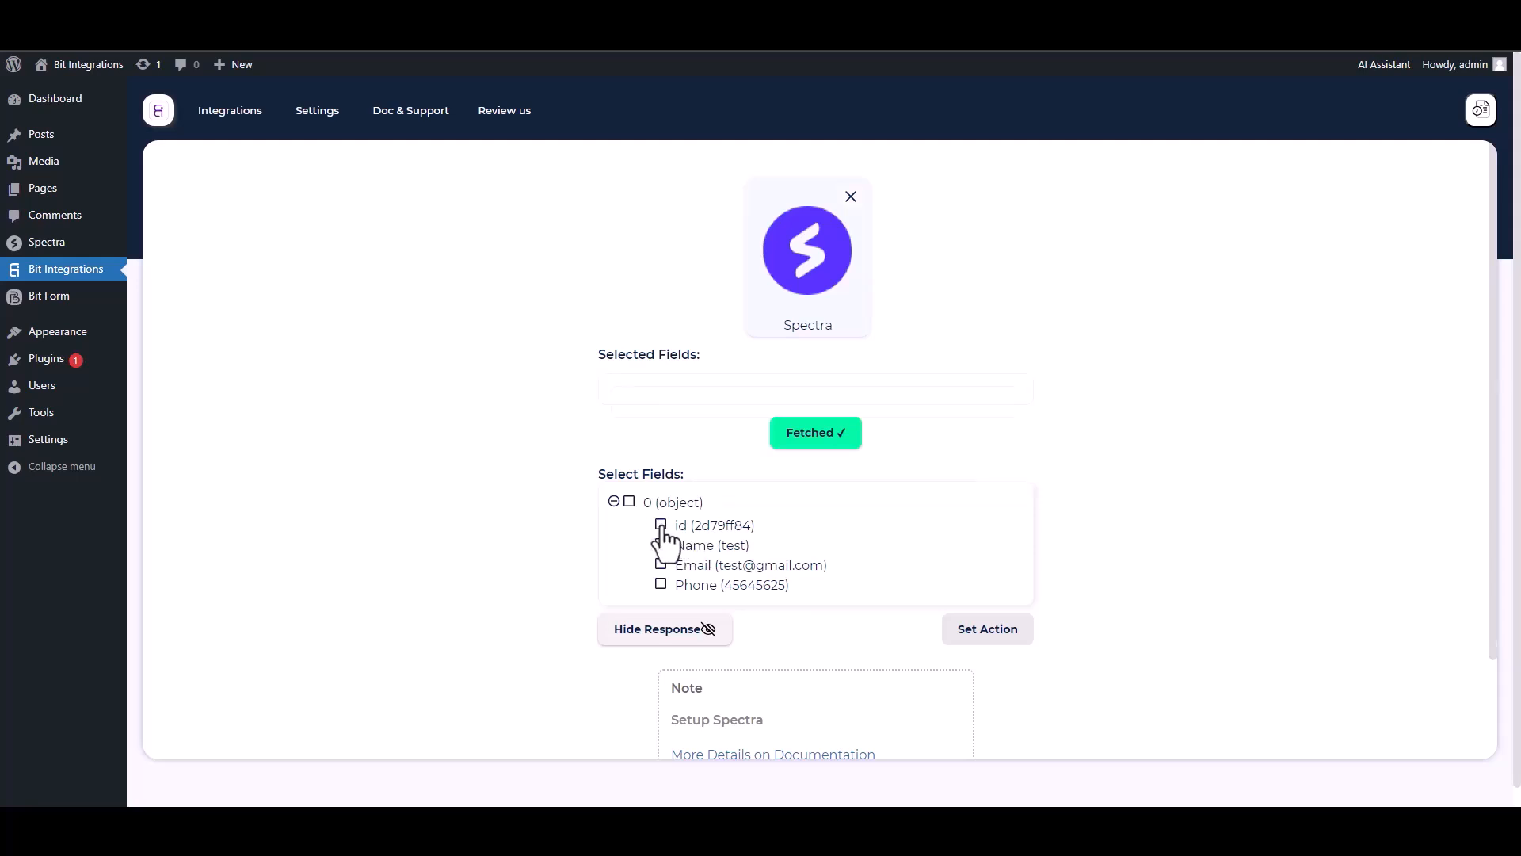
Step: Include the id, Name, Email and Phone fields from the fetched Spectra response
click(663, 526)
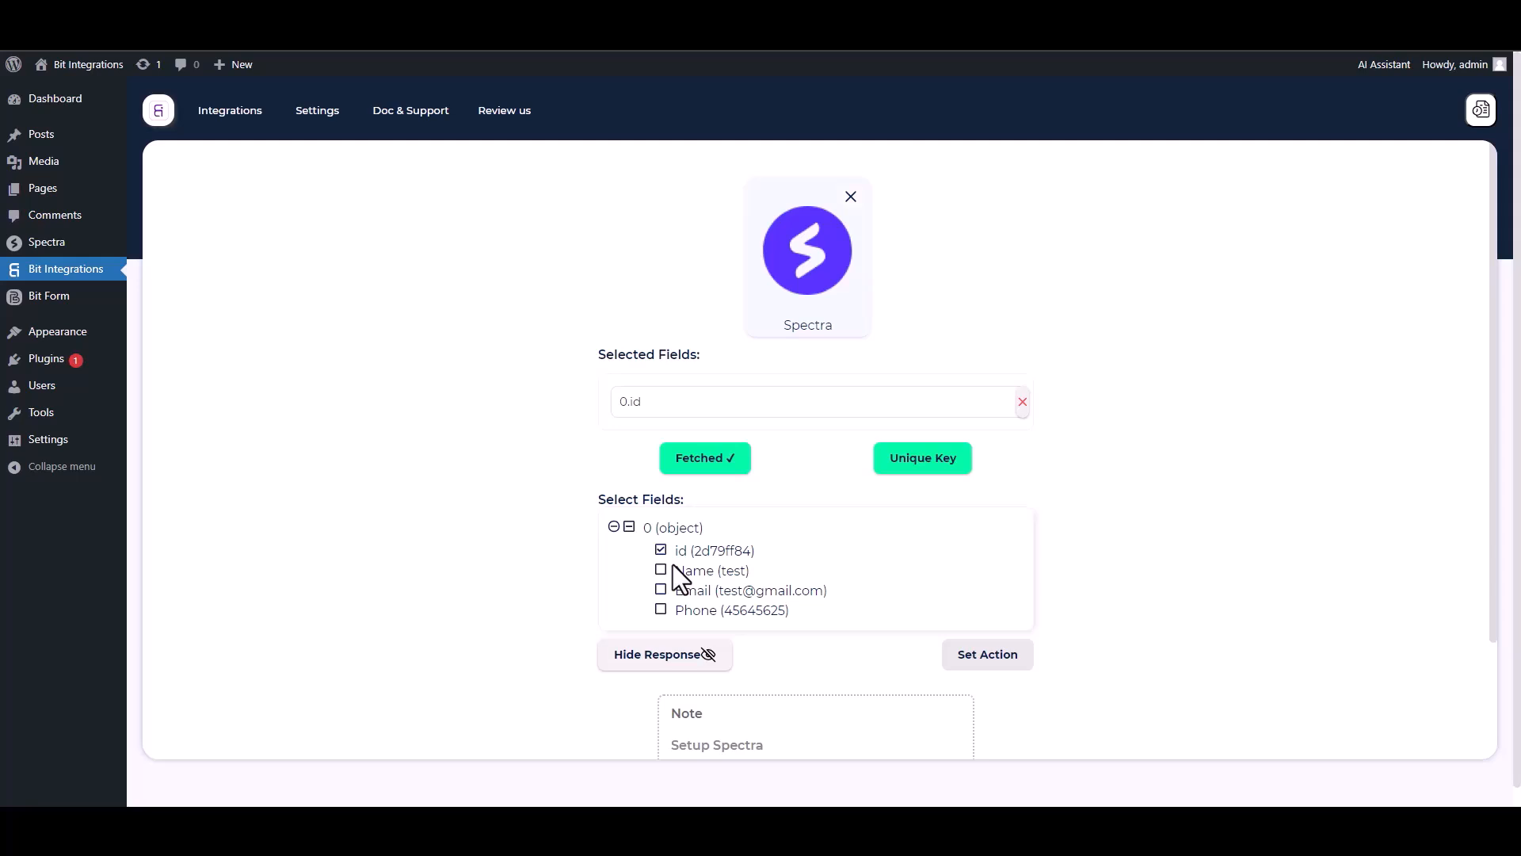
click(662, 570)
click(662, 630)
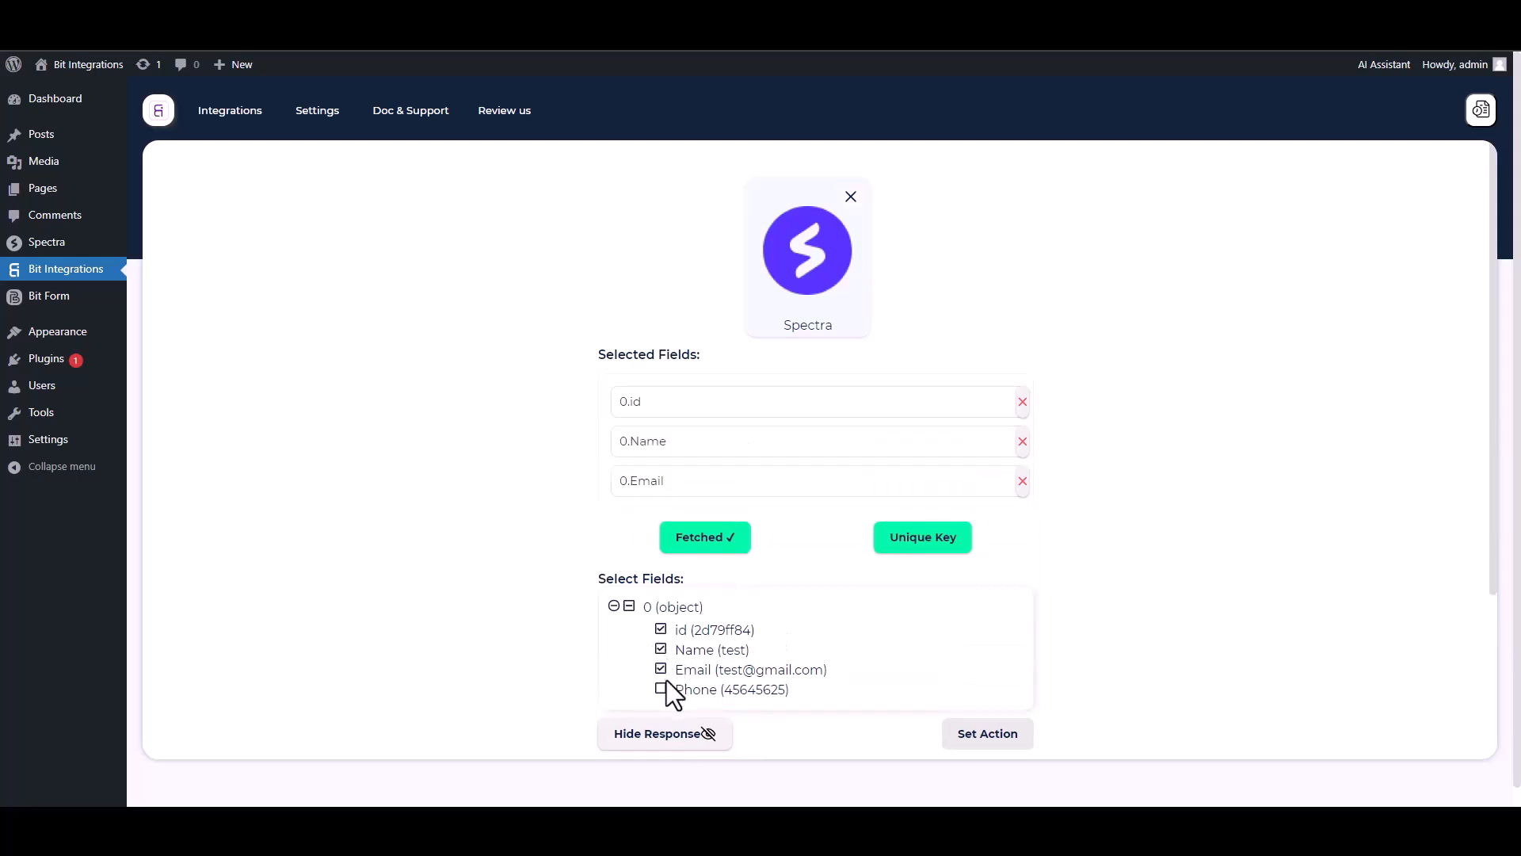
click(662, 688)
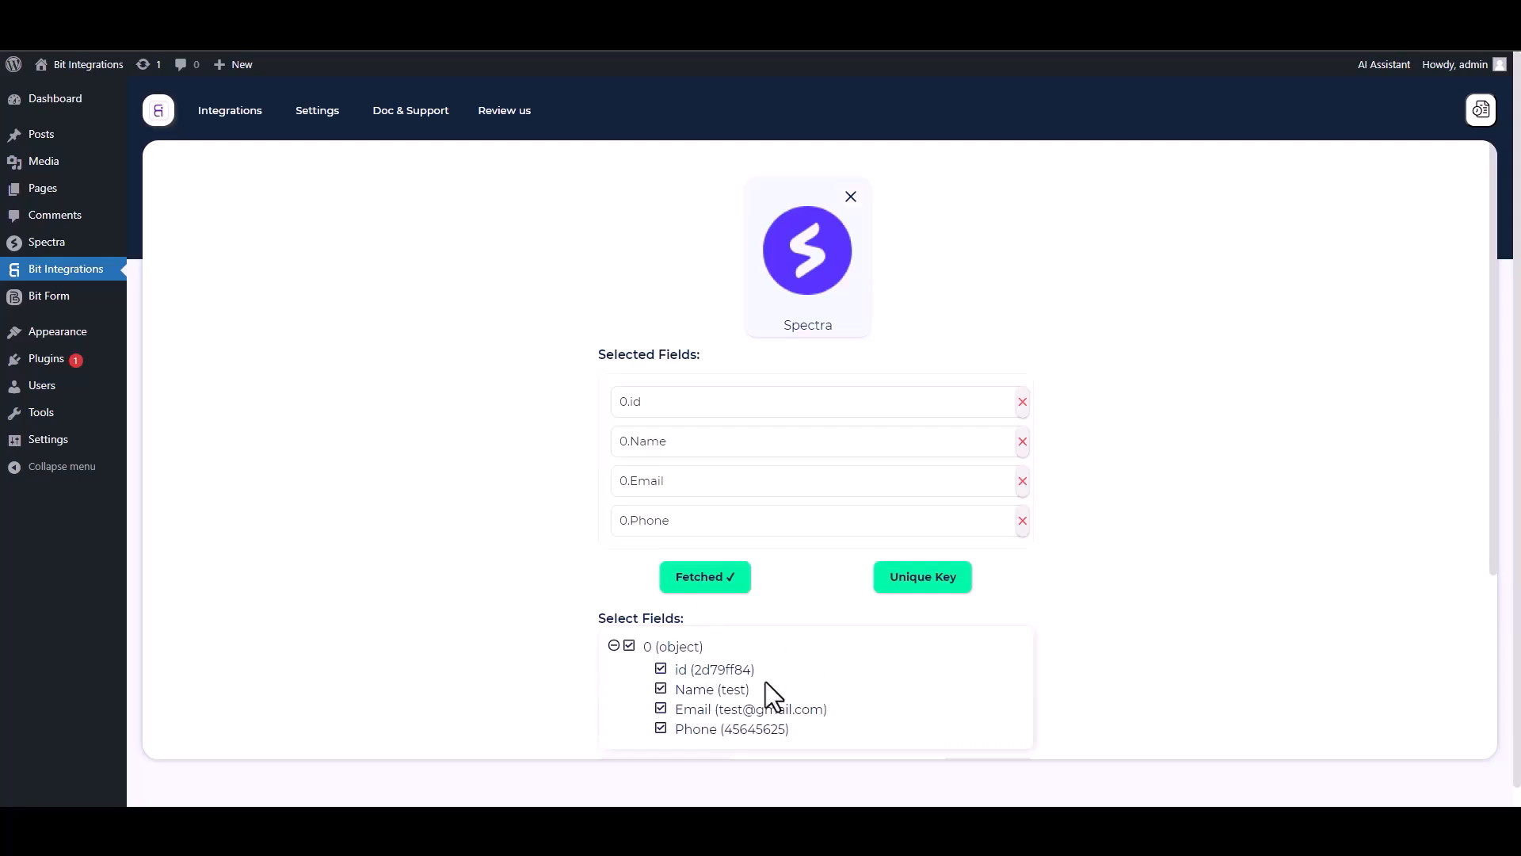
Step: Set 0.id as the primary key for the Spectra trigger and confirm it
click(919, 586)
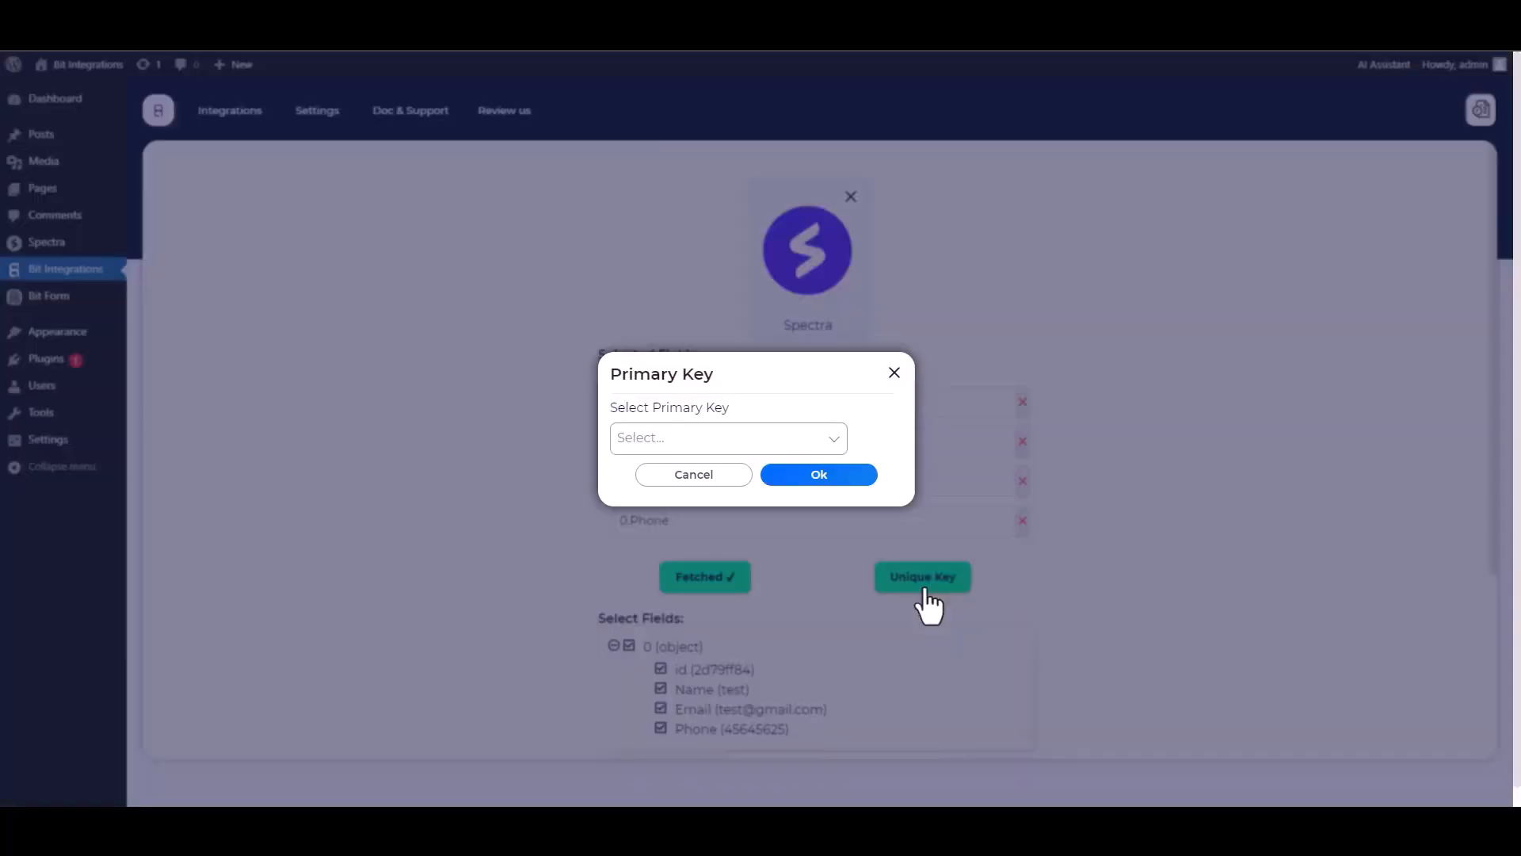
click(717, 437)
click(644, 475)
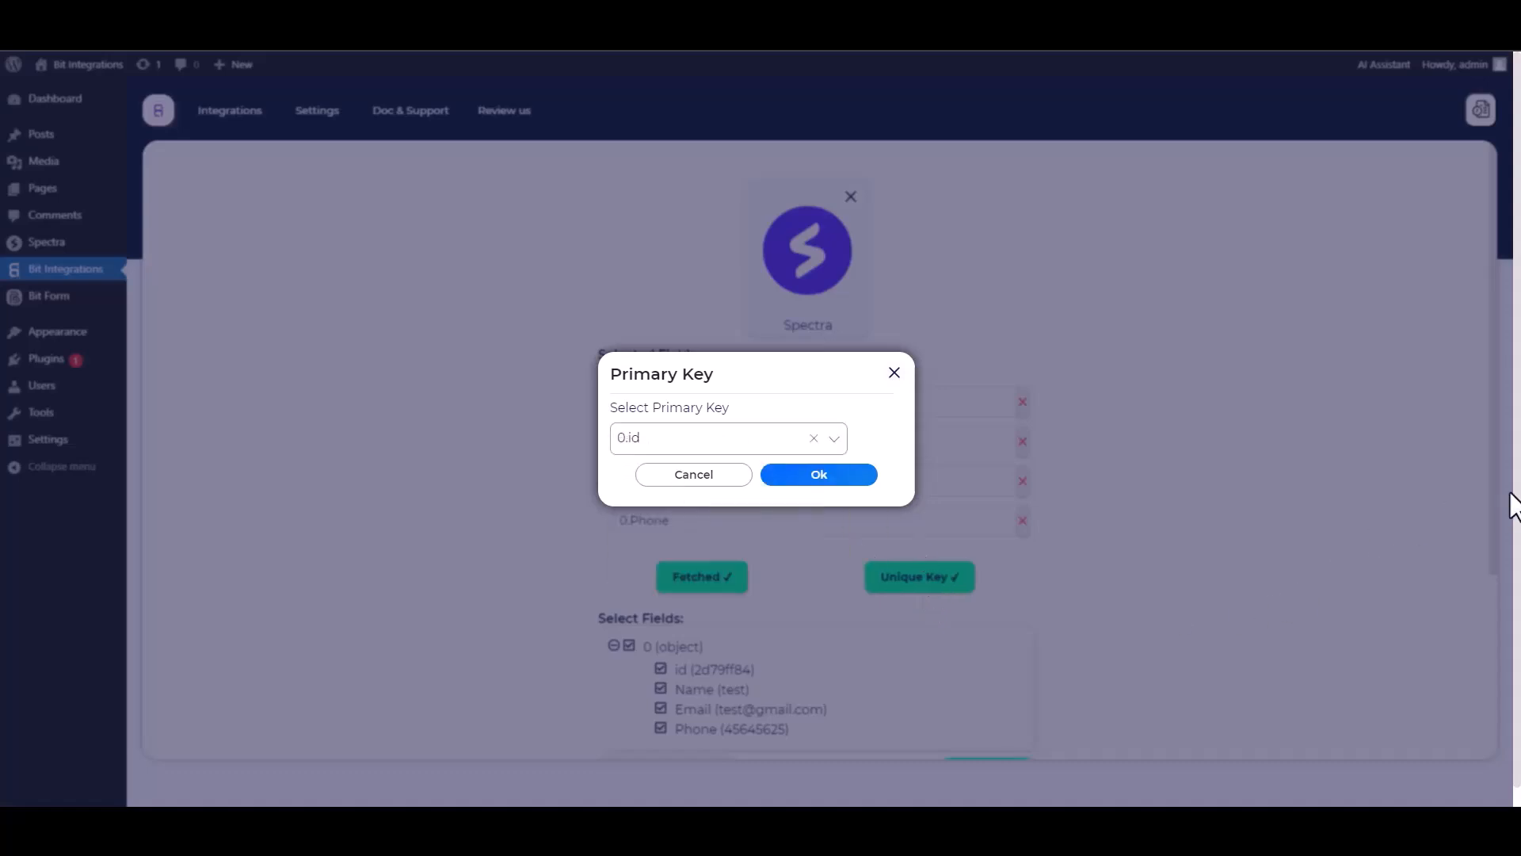
click(819, 483)
Step: Proceed to the action selection, search for "Groun" and choose Groundhogg as the integration's action
scroll(1092, 478, down, 1)
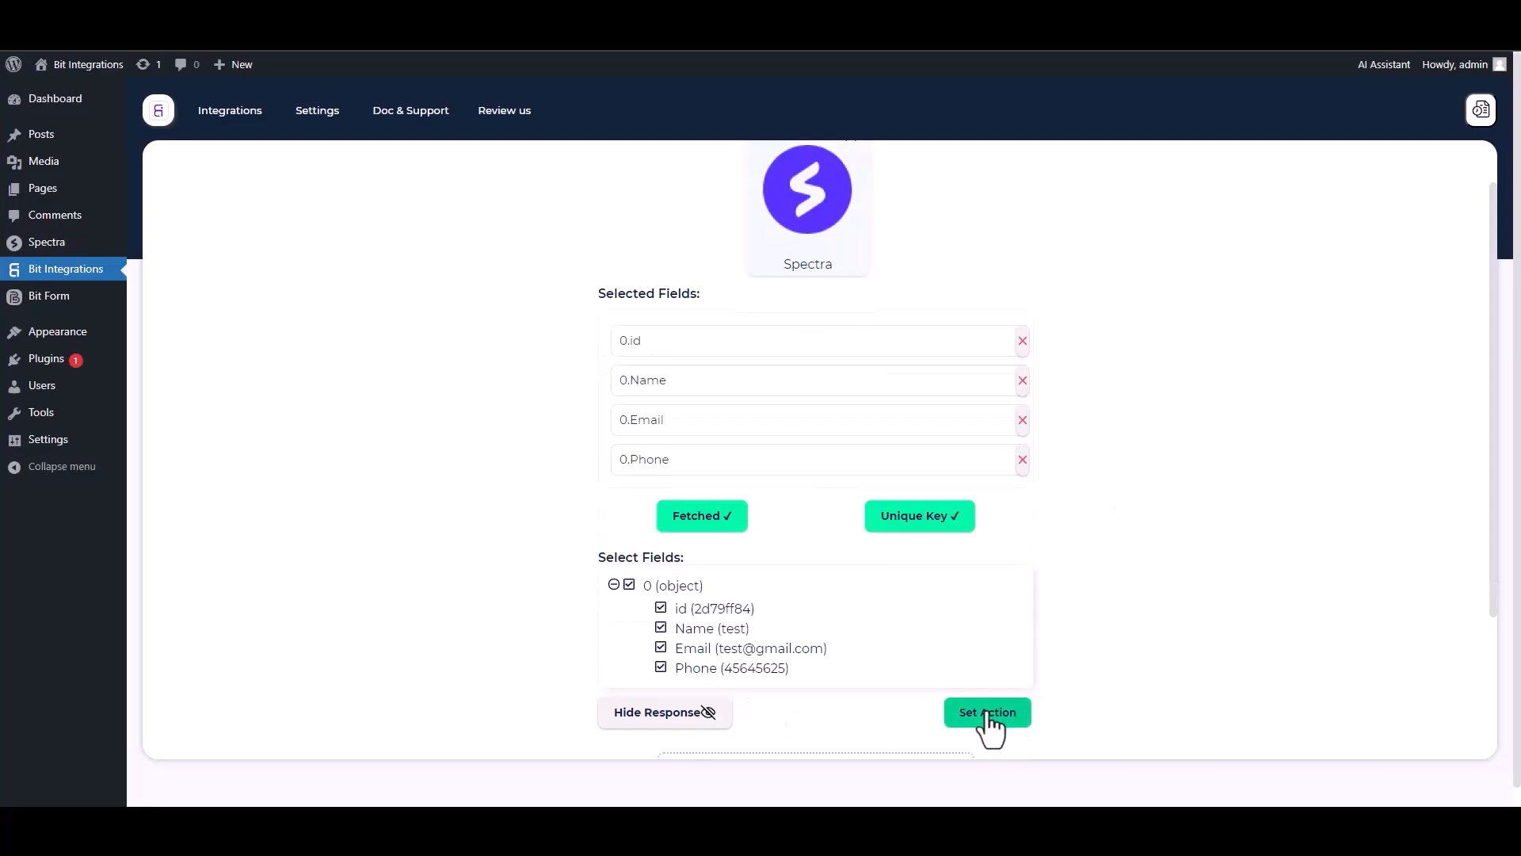
click(988, 712)
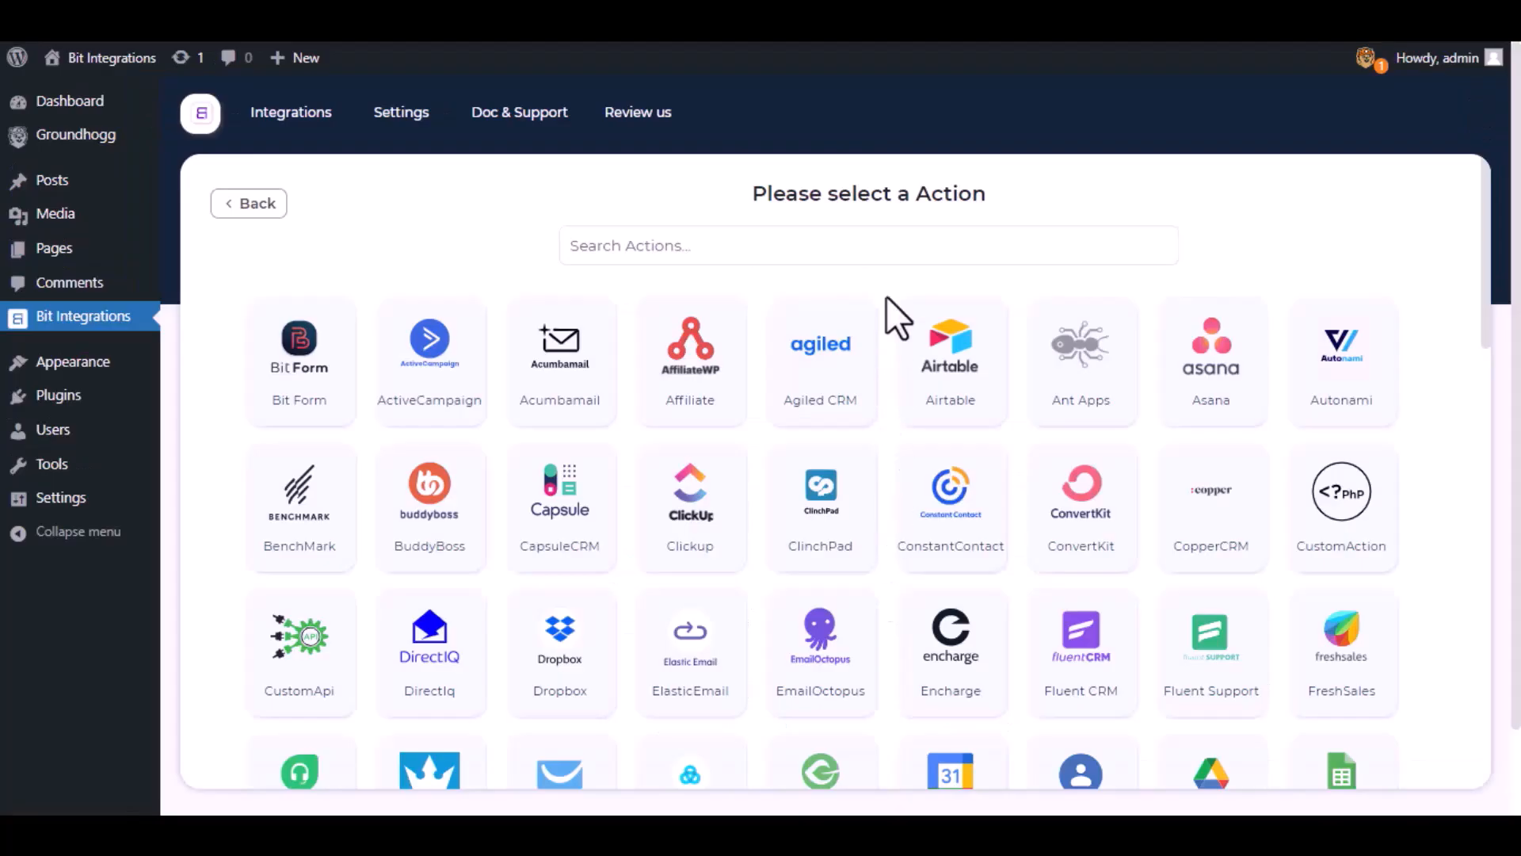
click(894, 246)
text(C)
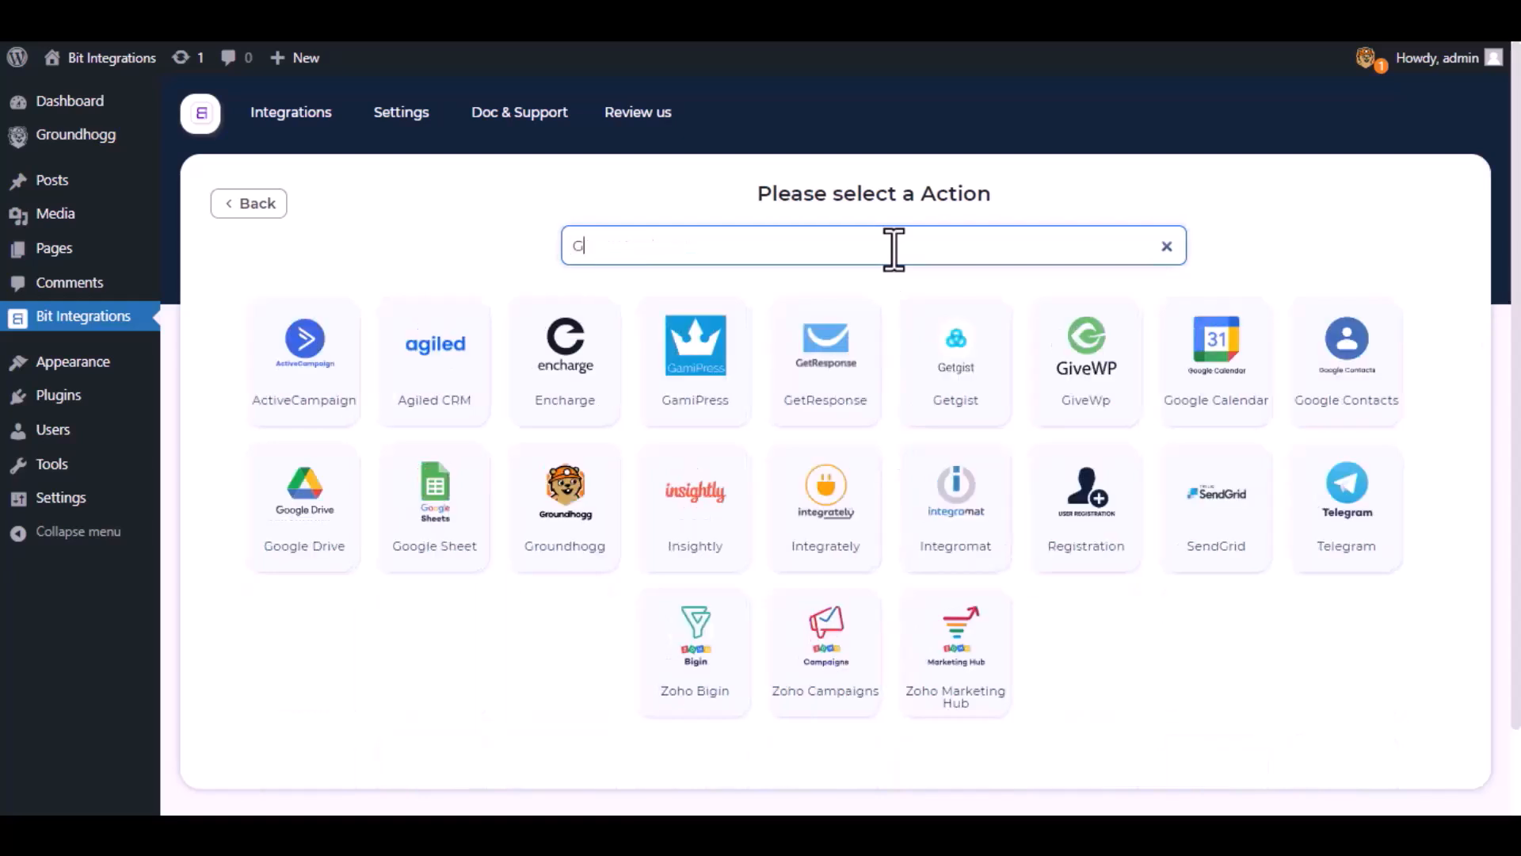
text(roun)
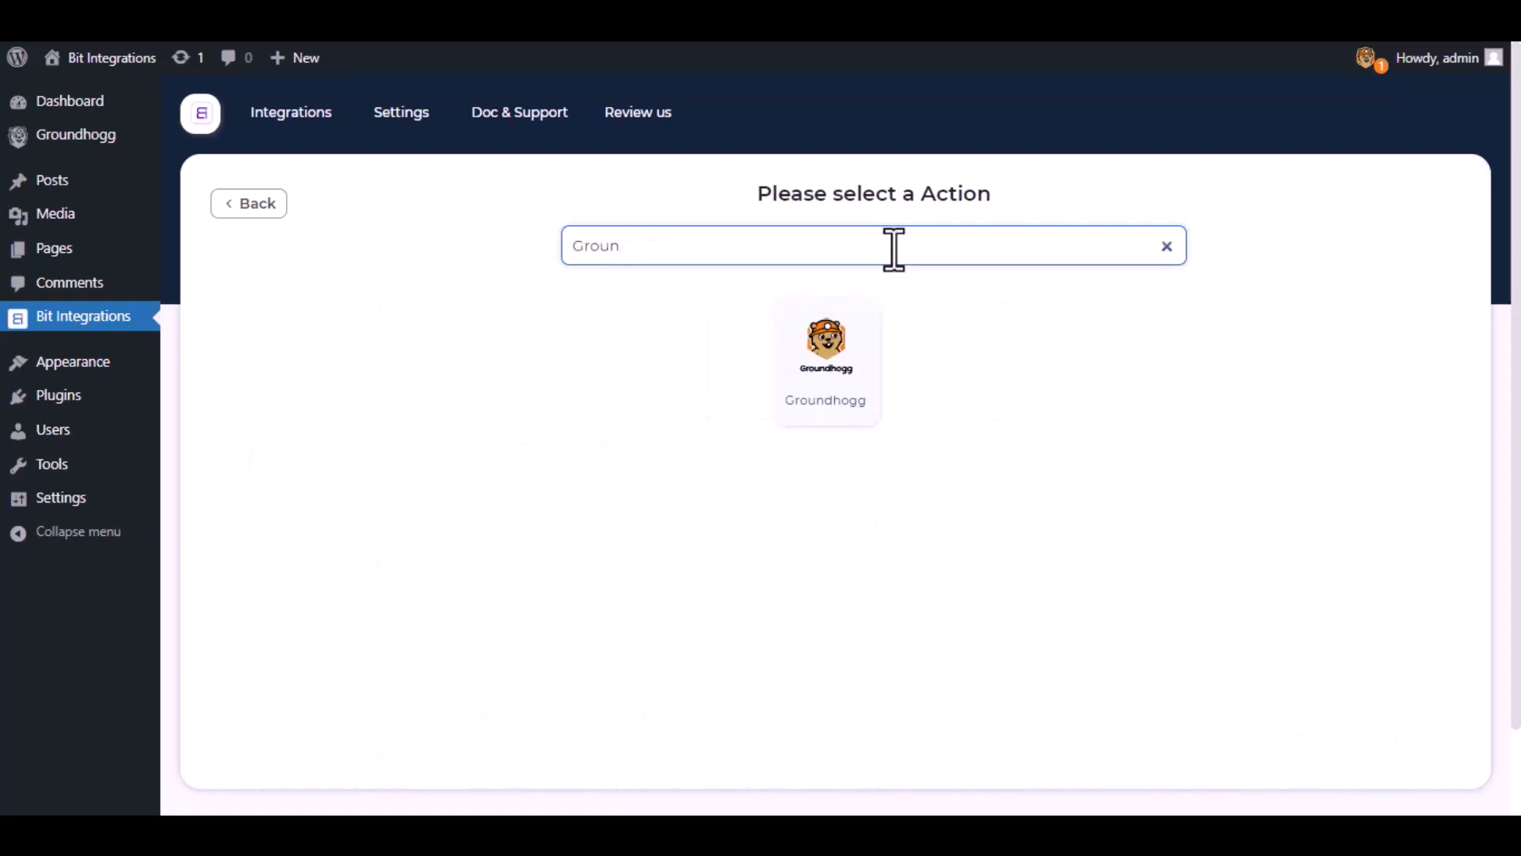
click(839, 393)
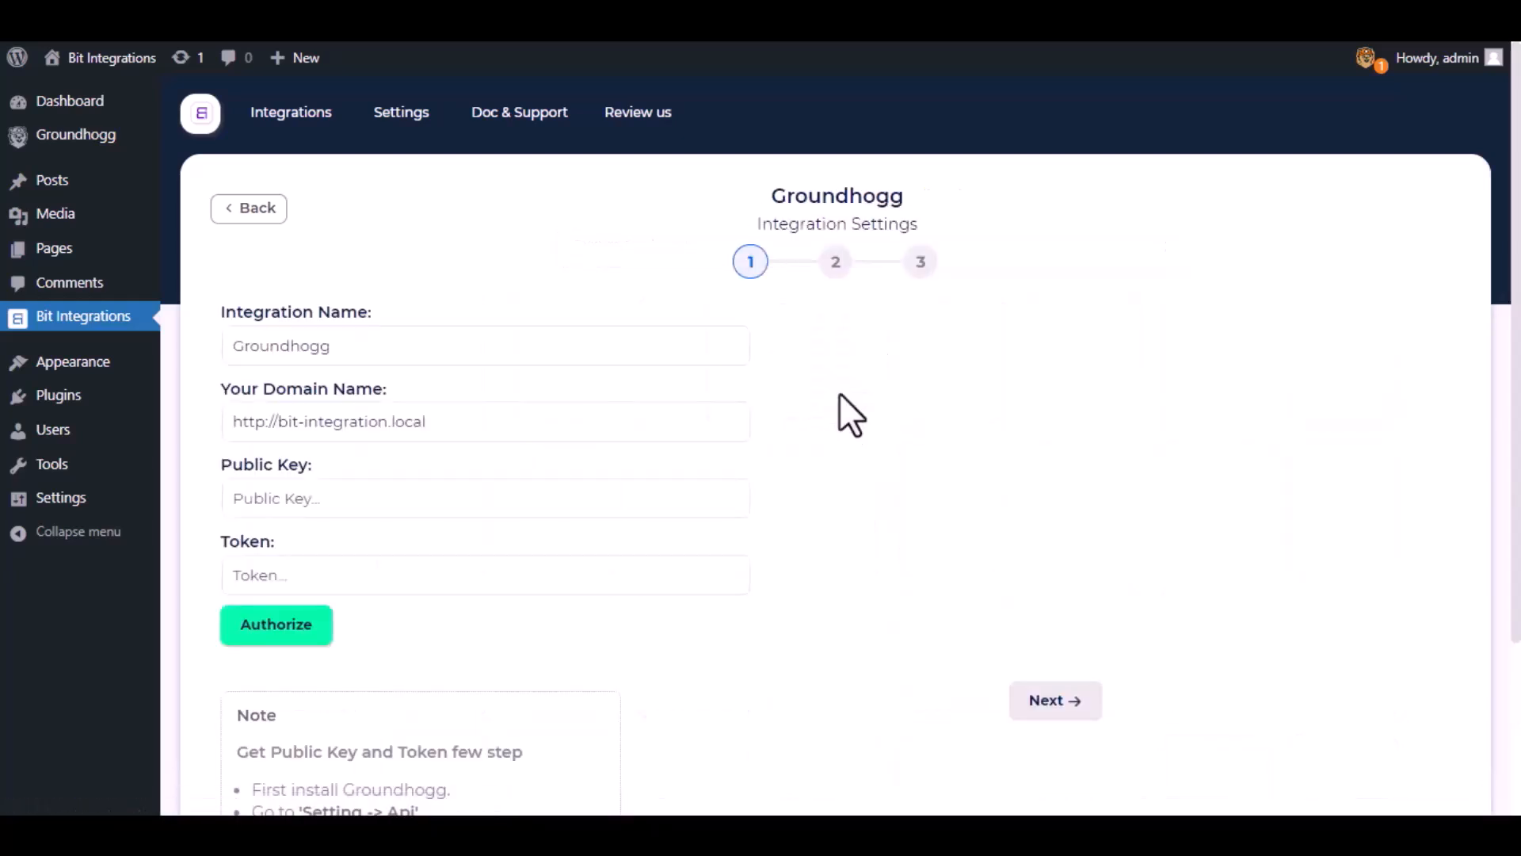
Step: Review the Groundhogg integration name and the note on where to get the public key and token
drag(356, 345, 248, 344)
click(209, 352)
scroll(216, 392, down, 3)
drag(230, 529, 482, 612)
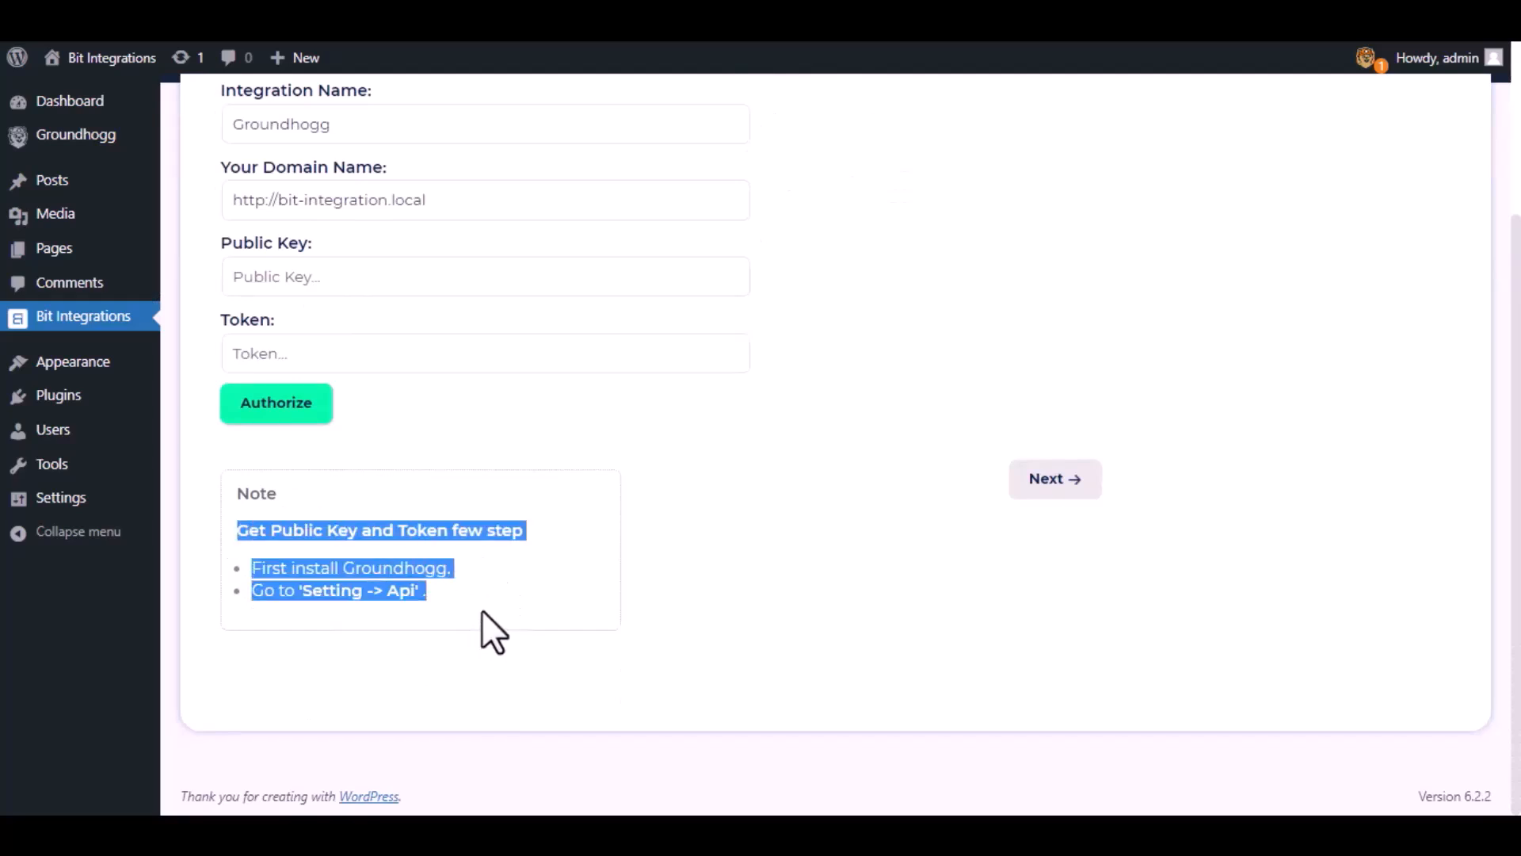
click(482, 610)
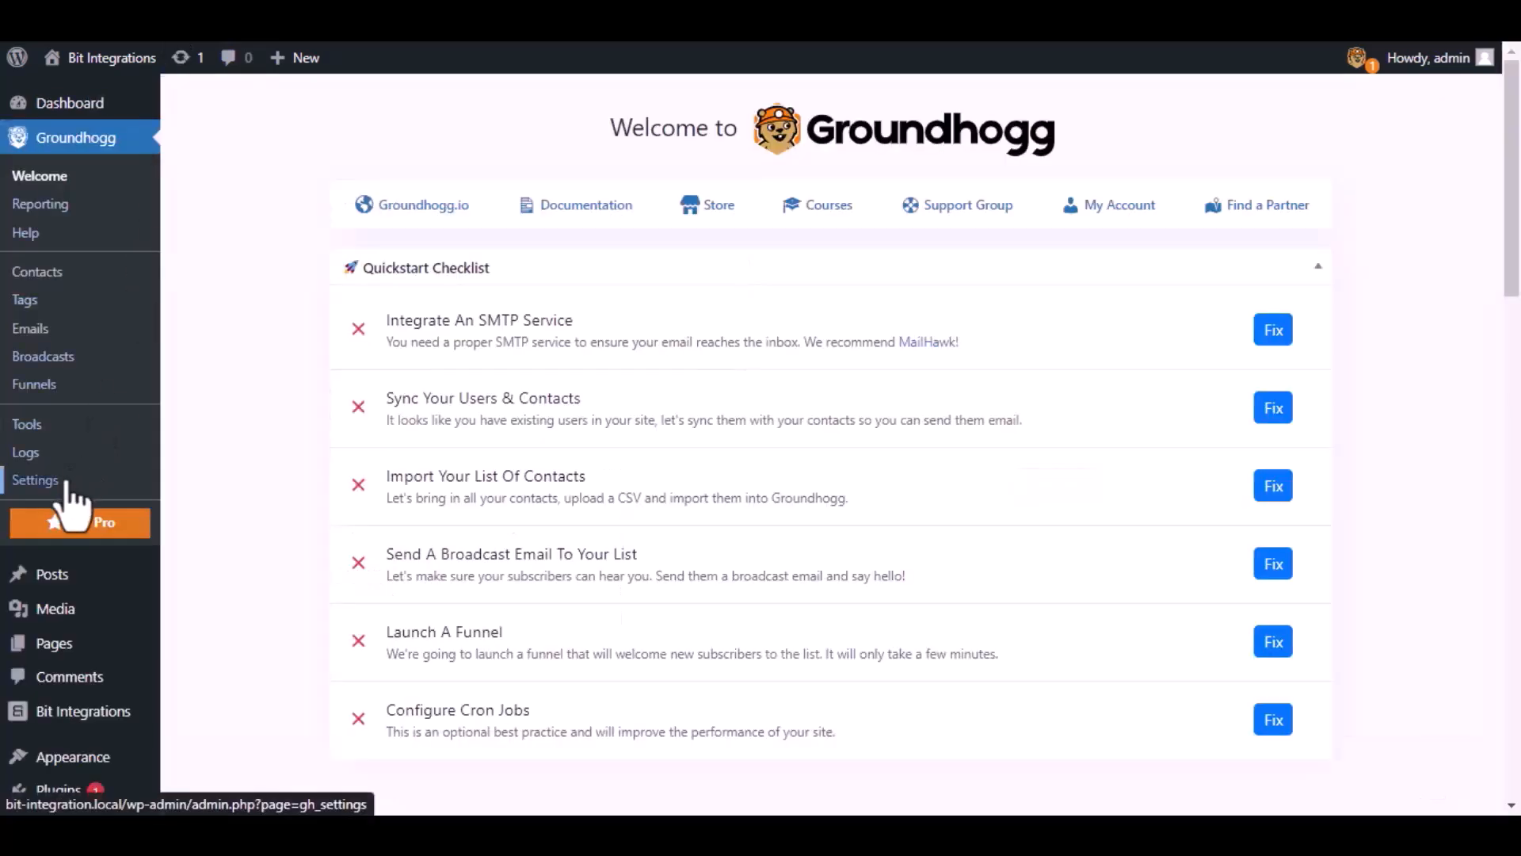
Step: Generate a new API key for the admin user in Groundhogg's API settings
click(65, 485)
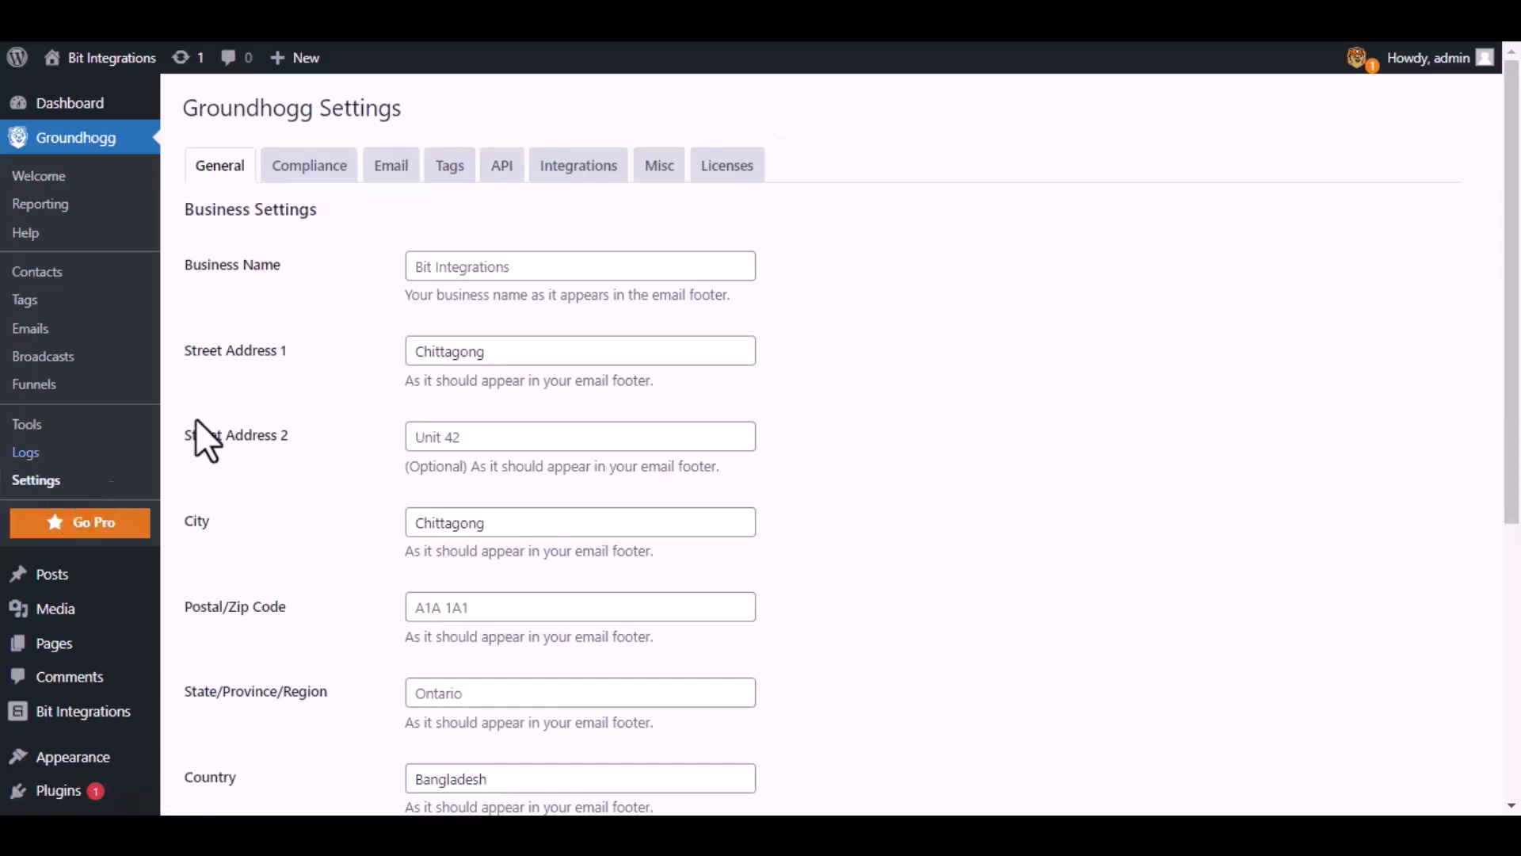
click(504, 168)
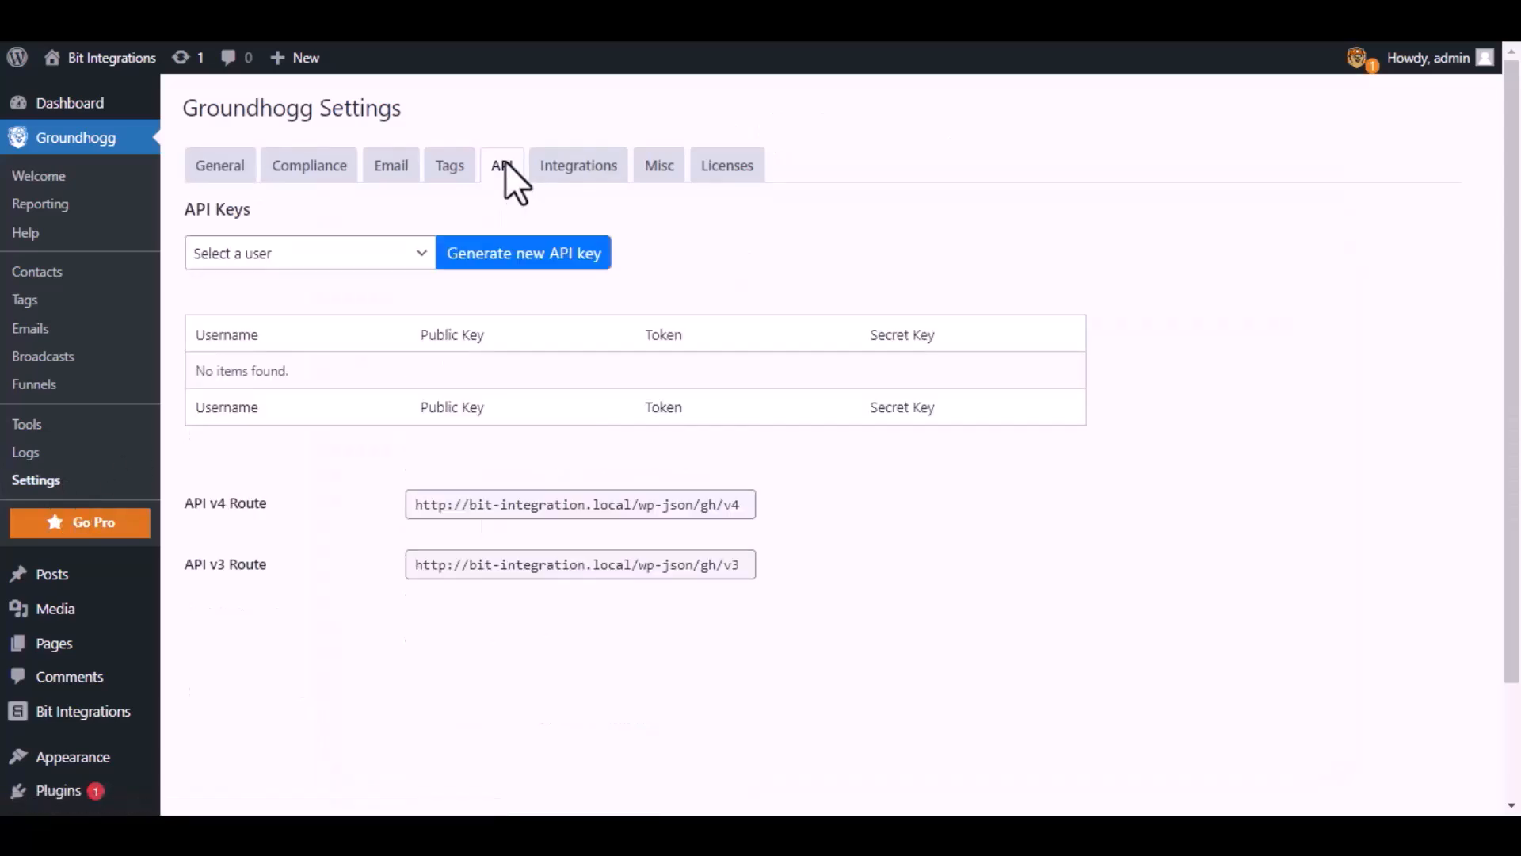
click(407, 258)
click(373, 299)
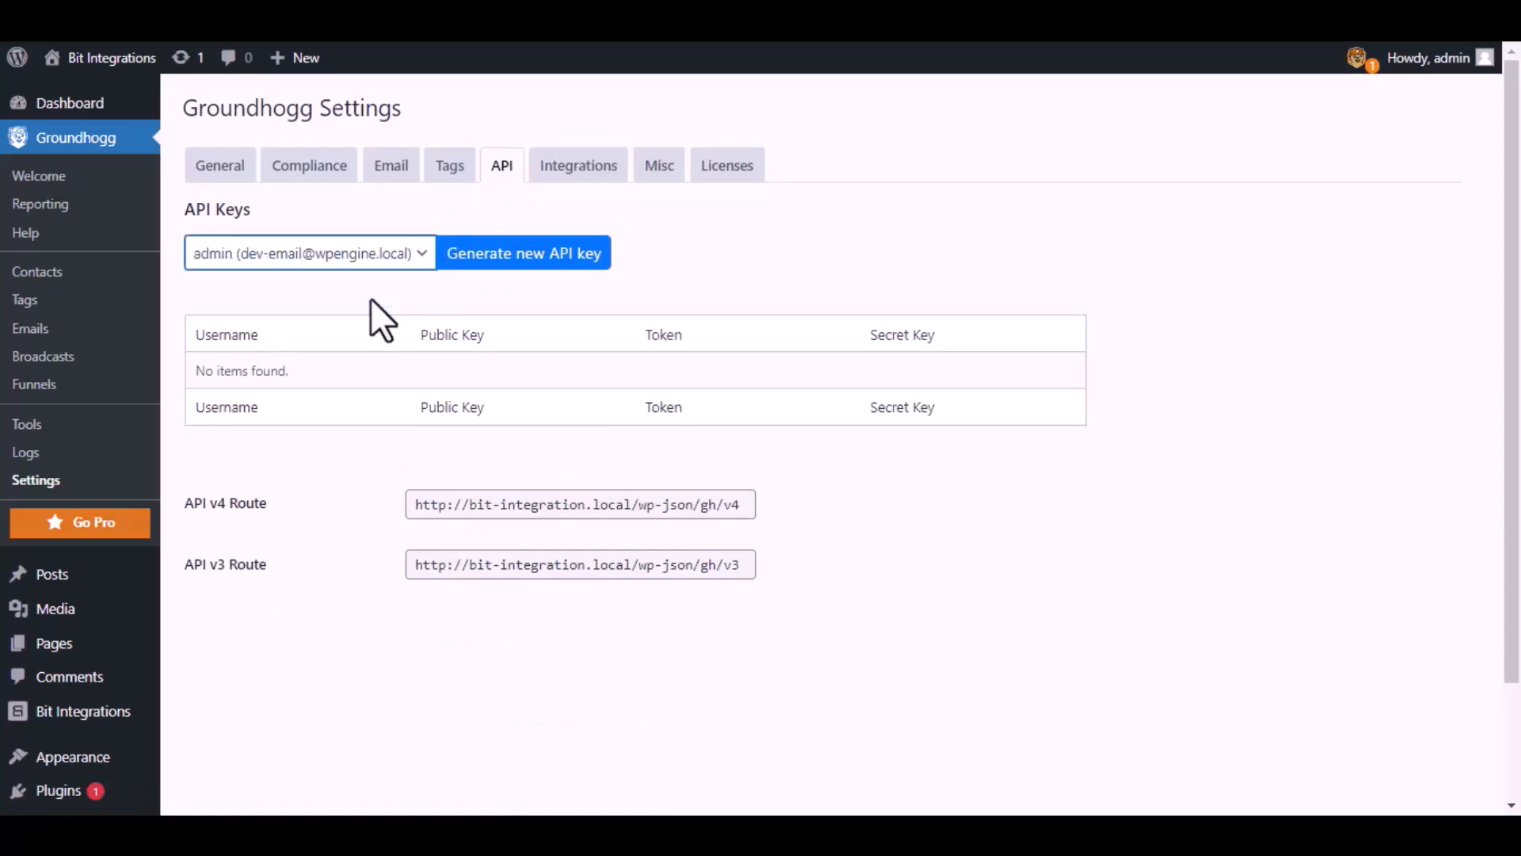
click(525, 262)
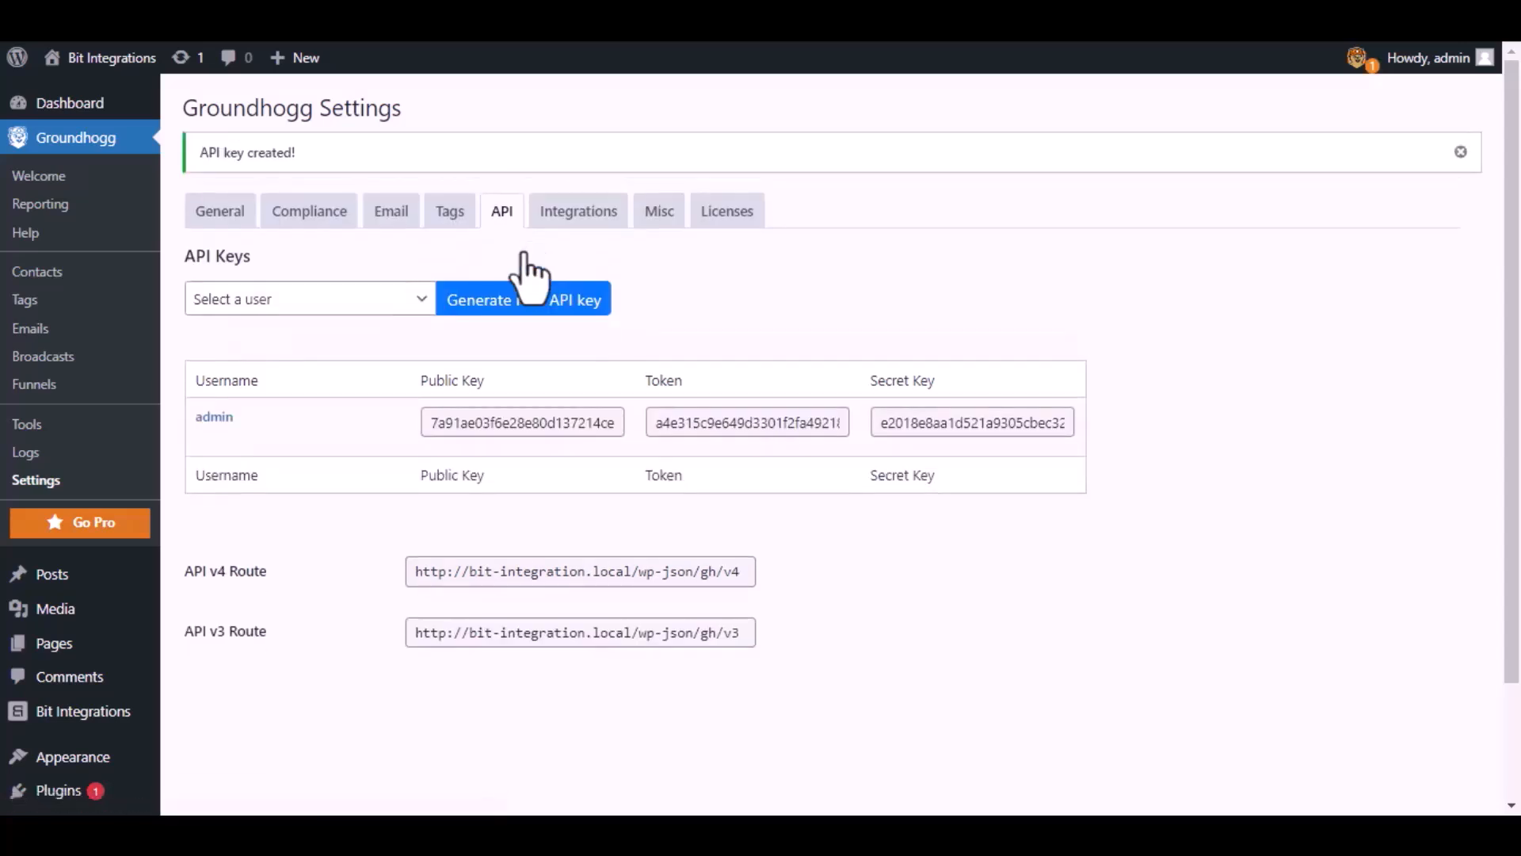
Step: Copy the public key from Groundhogg's API settings and paste it into the integration's Public Key field
double_click(539, 424)
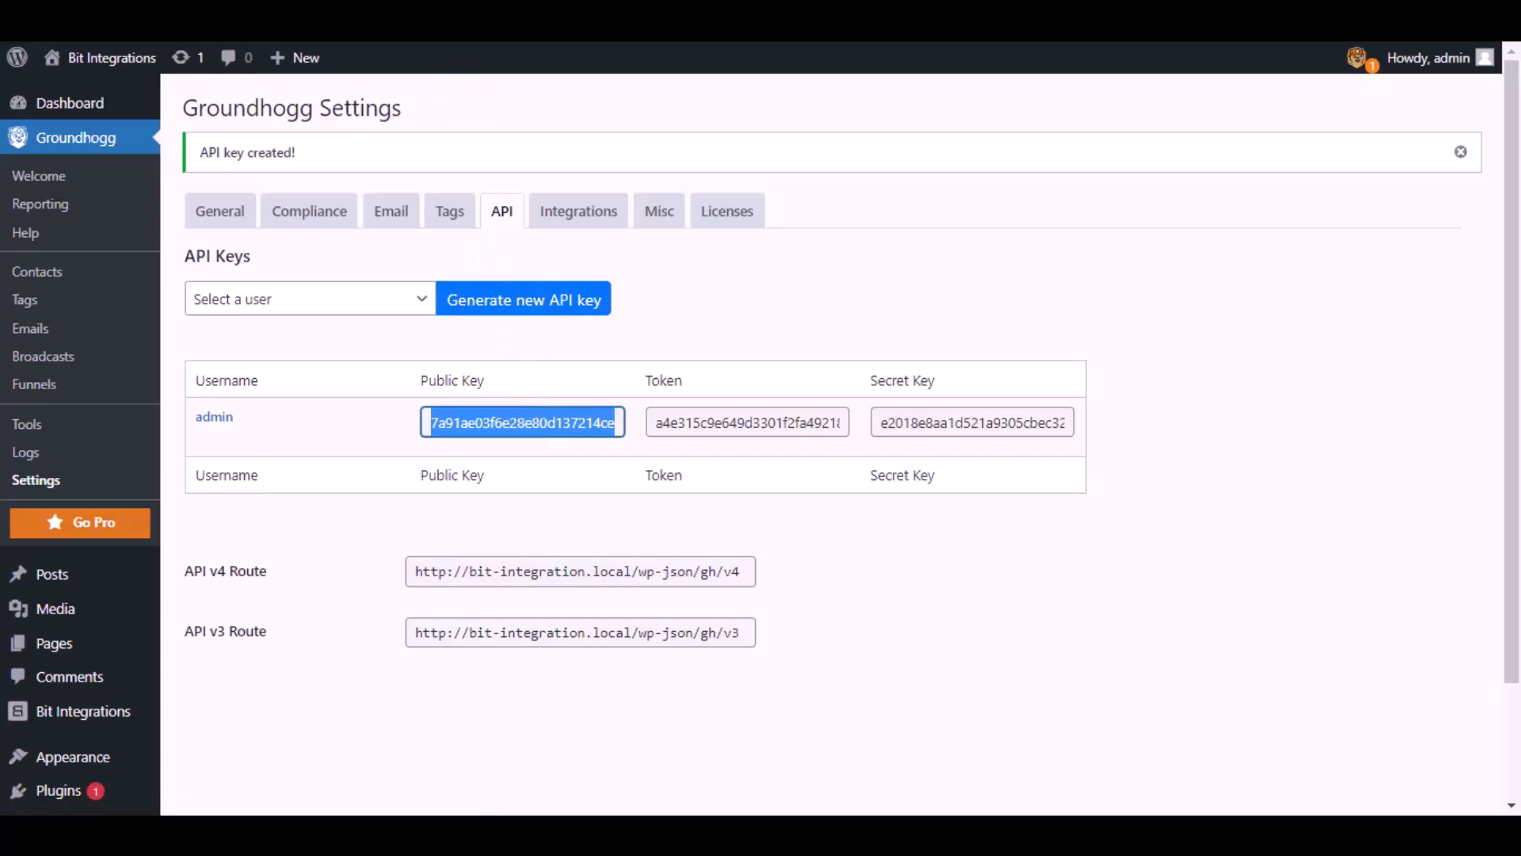
click(440, 14)
click(407, 276)
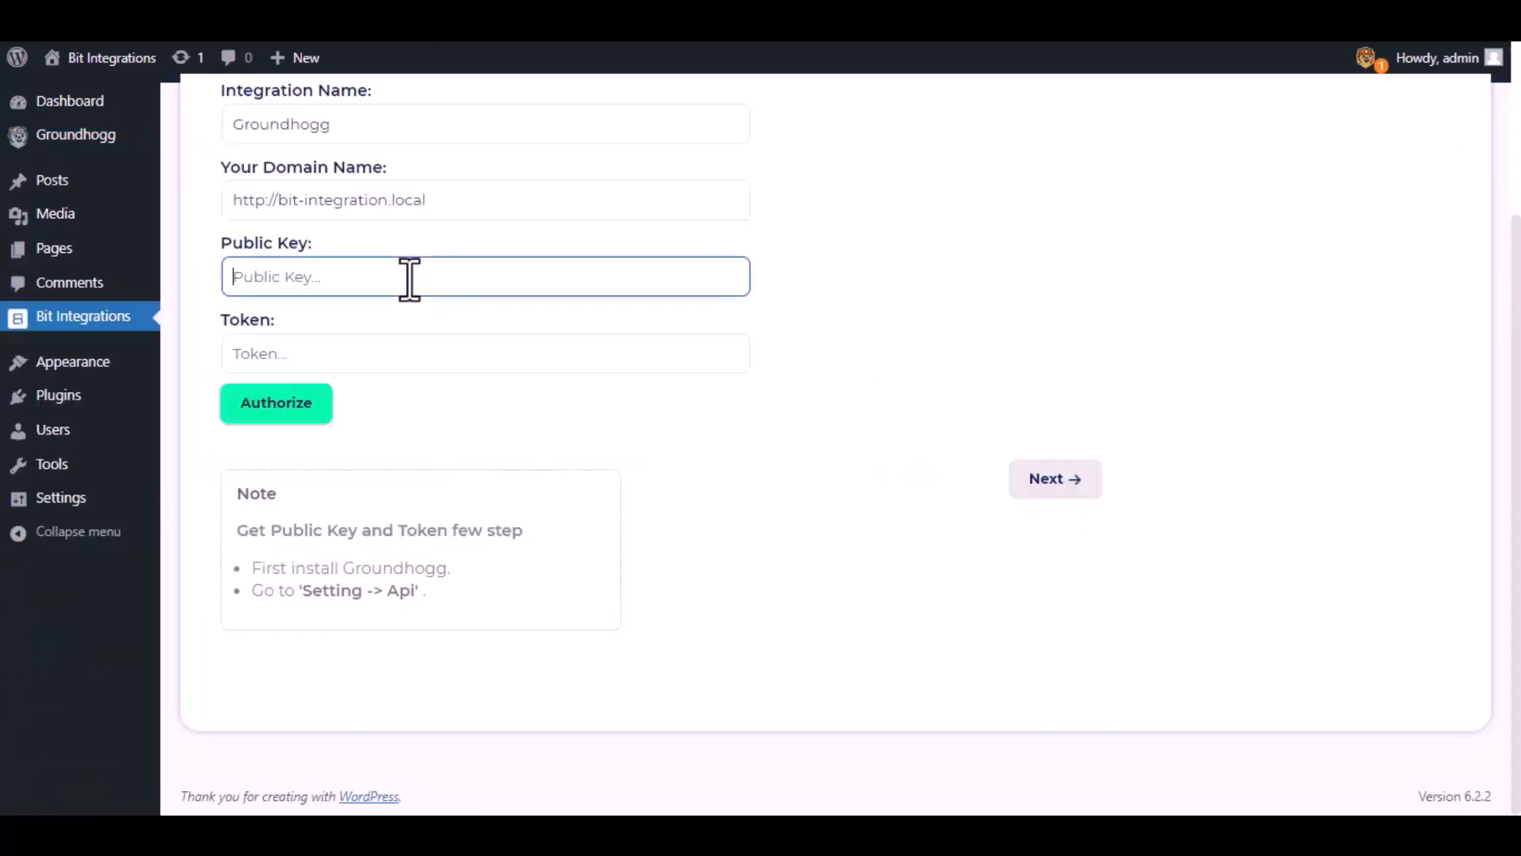
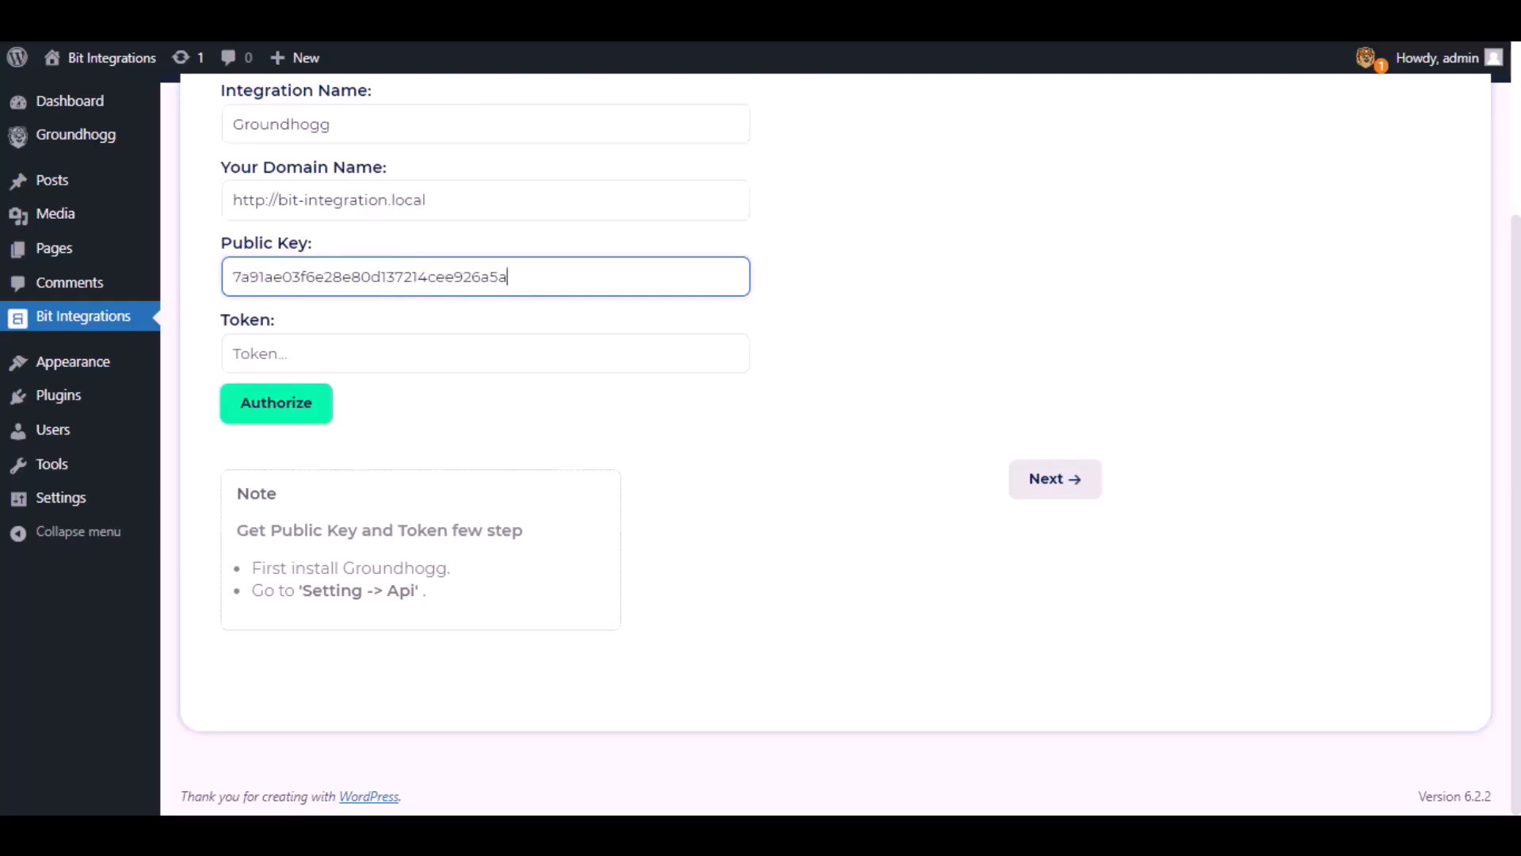
Step: Copy the token from Groundhogg's API settings into the integration's Token field and authorize the connection
click(254, 14)
click(722, 422)
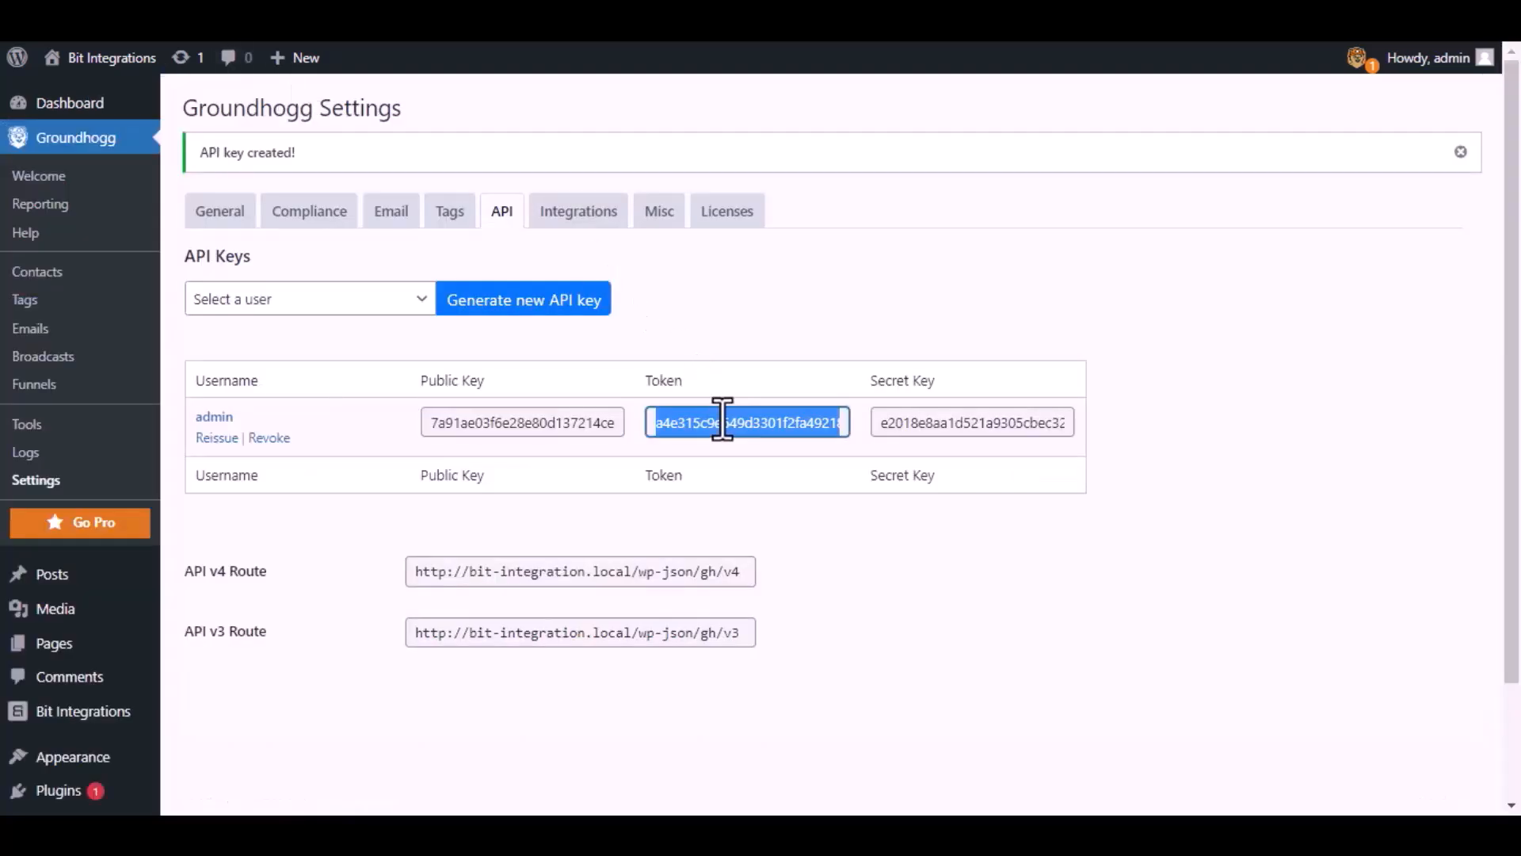
key(ctrl+c)
click(368, 16)
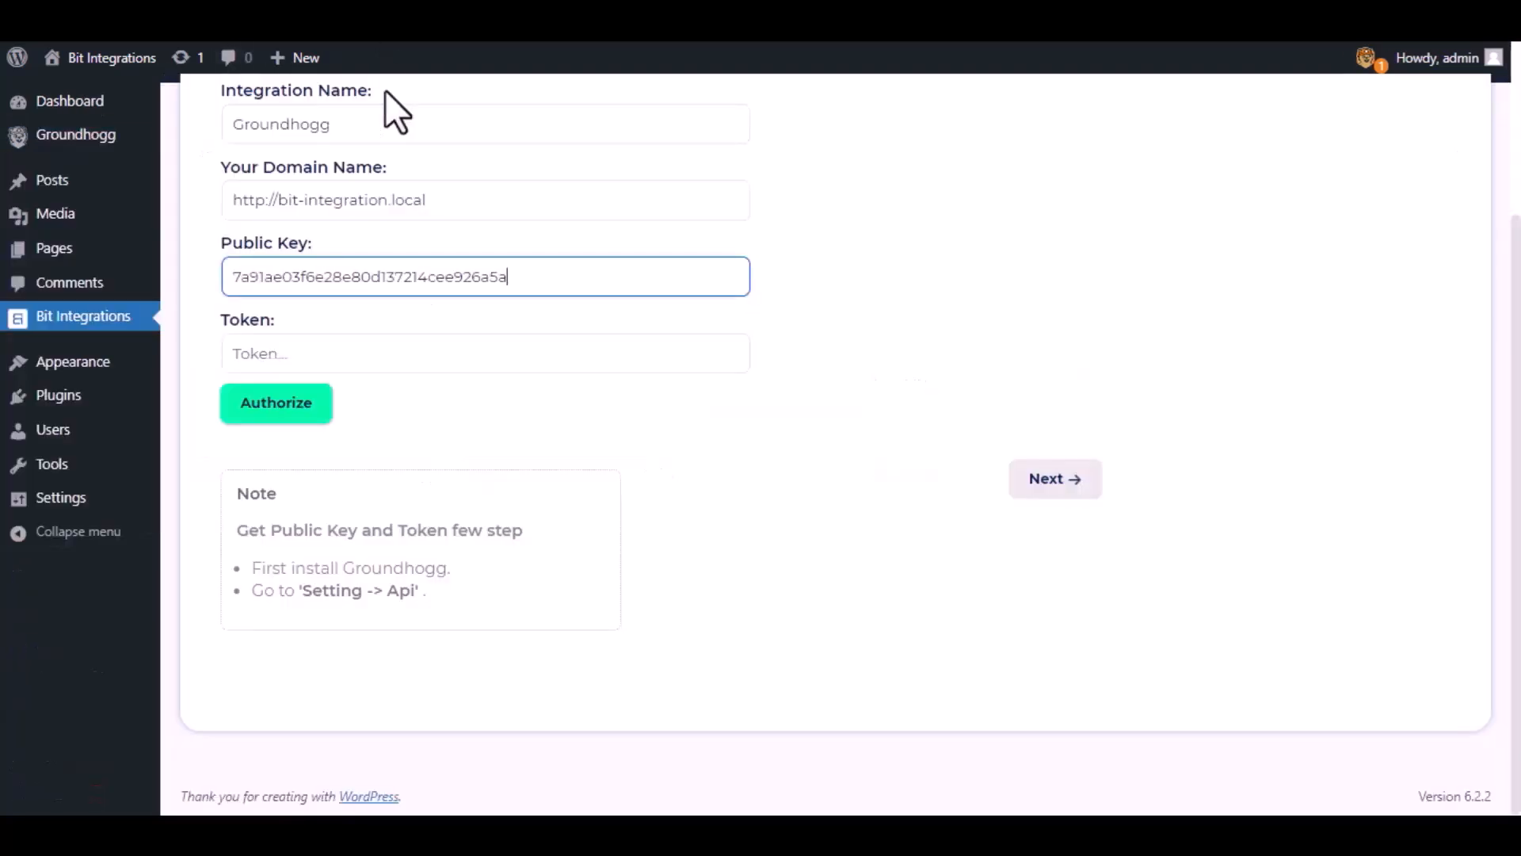
click(412, 360)
key(ctrl+v)
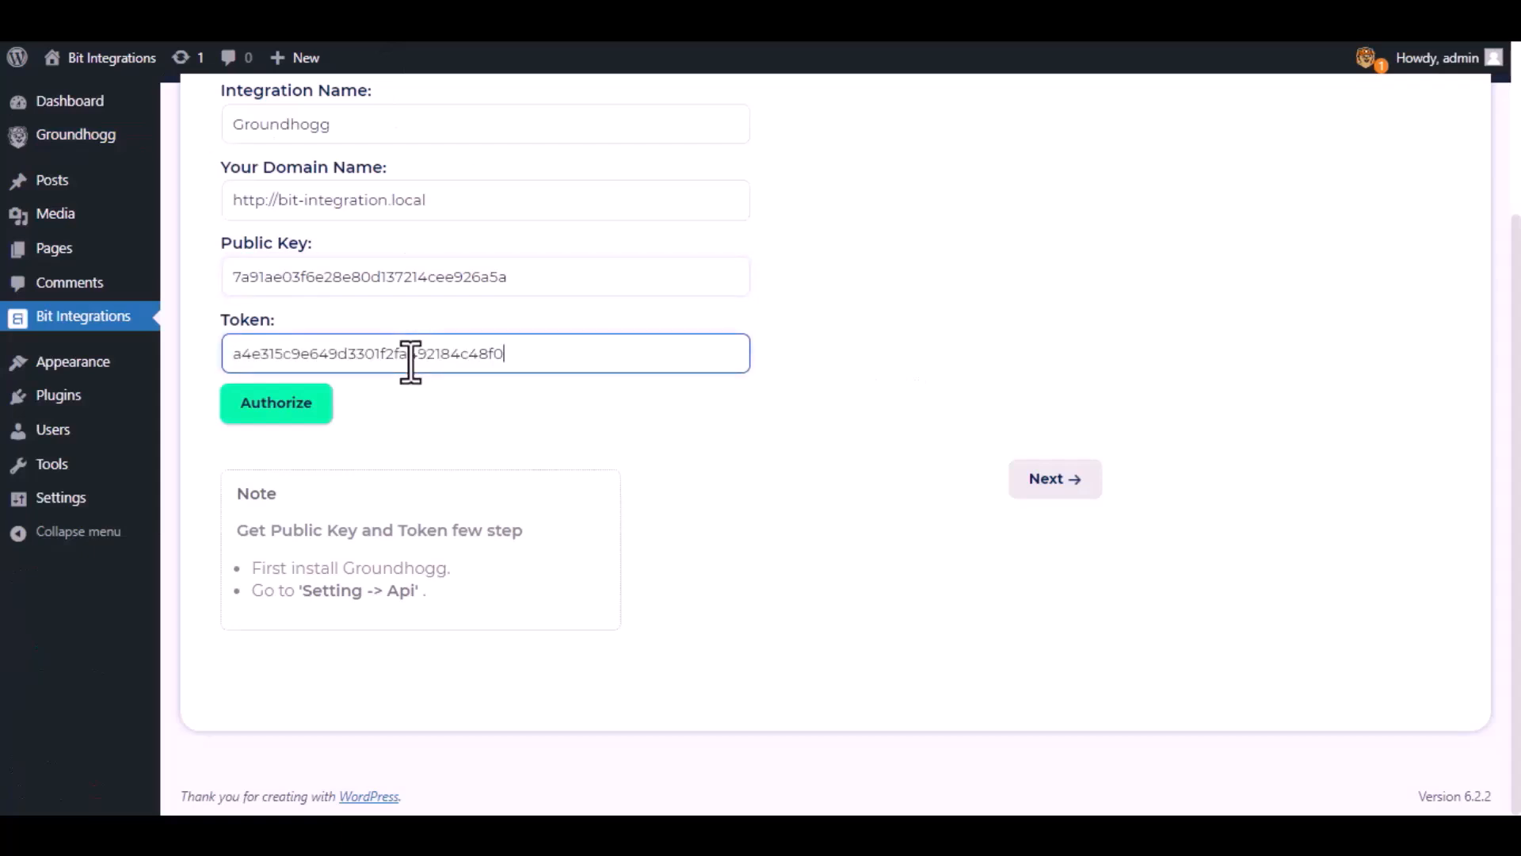
click(261, 418)
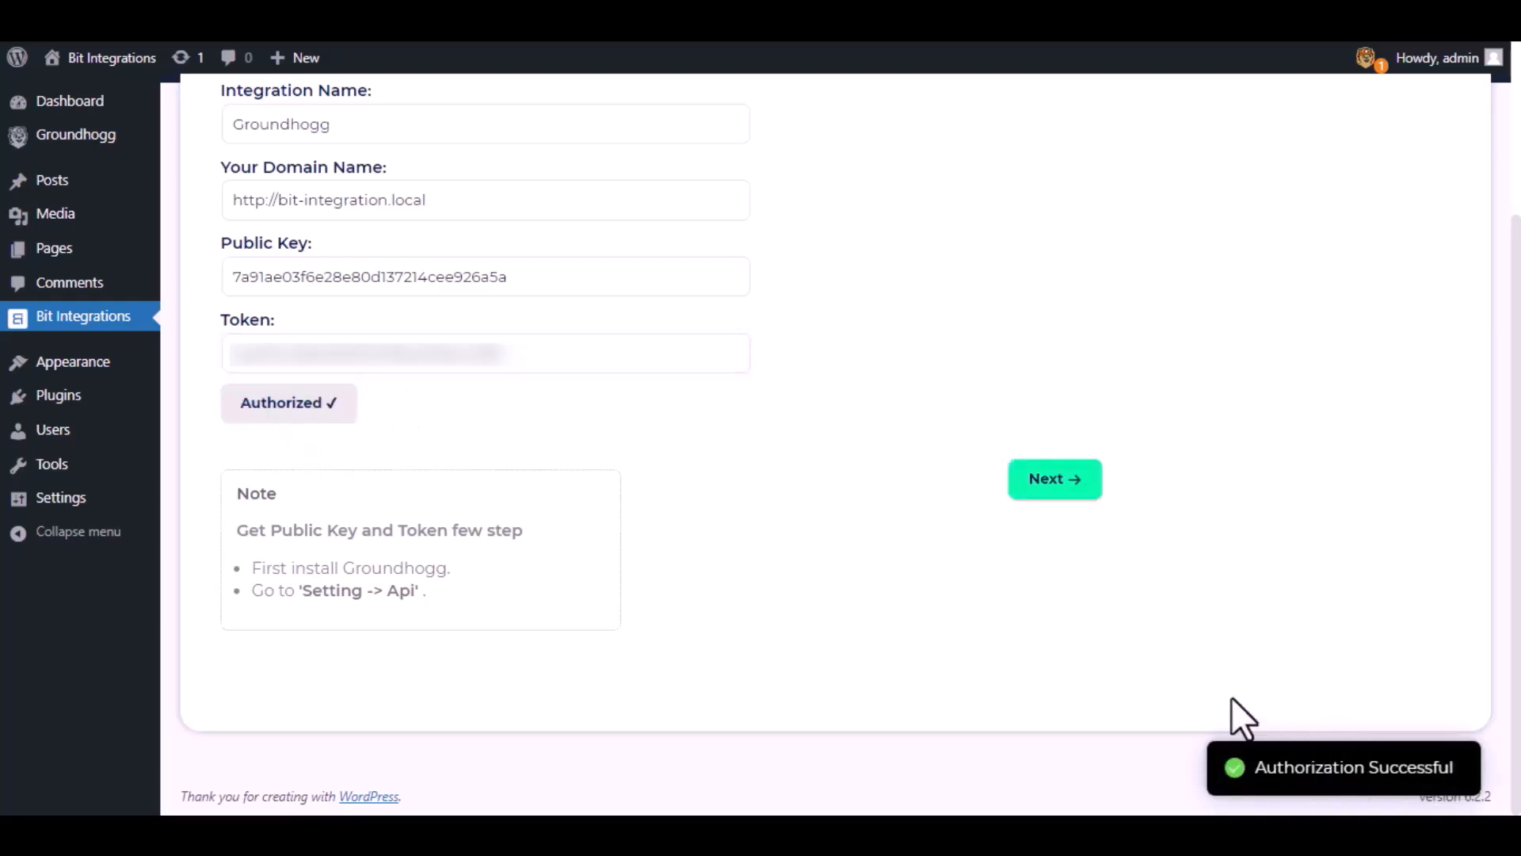
Step: Continue to the second stage of the integration settings and set the Groundhogg action to Create Contact
click(1053, 479)
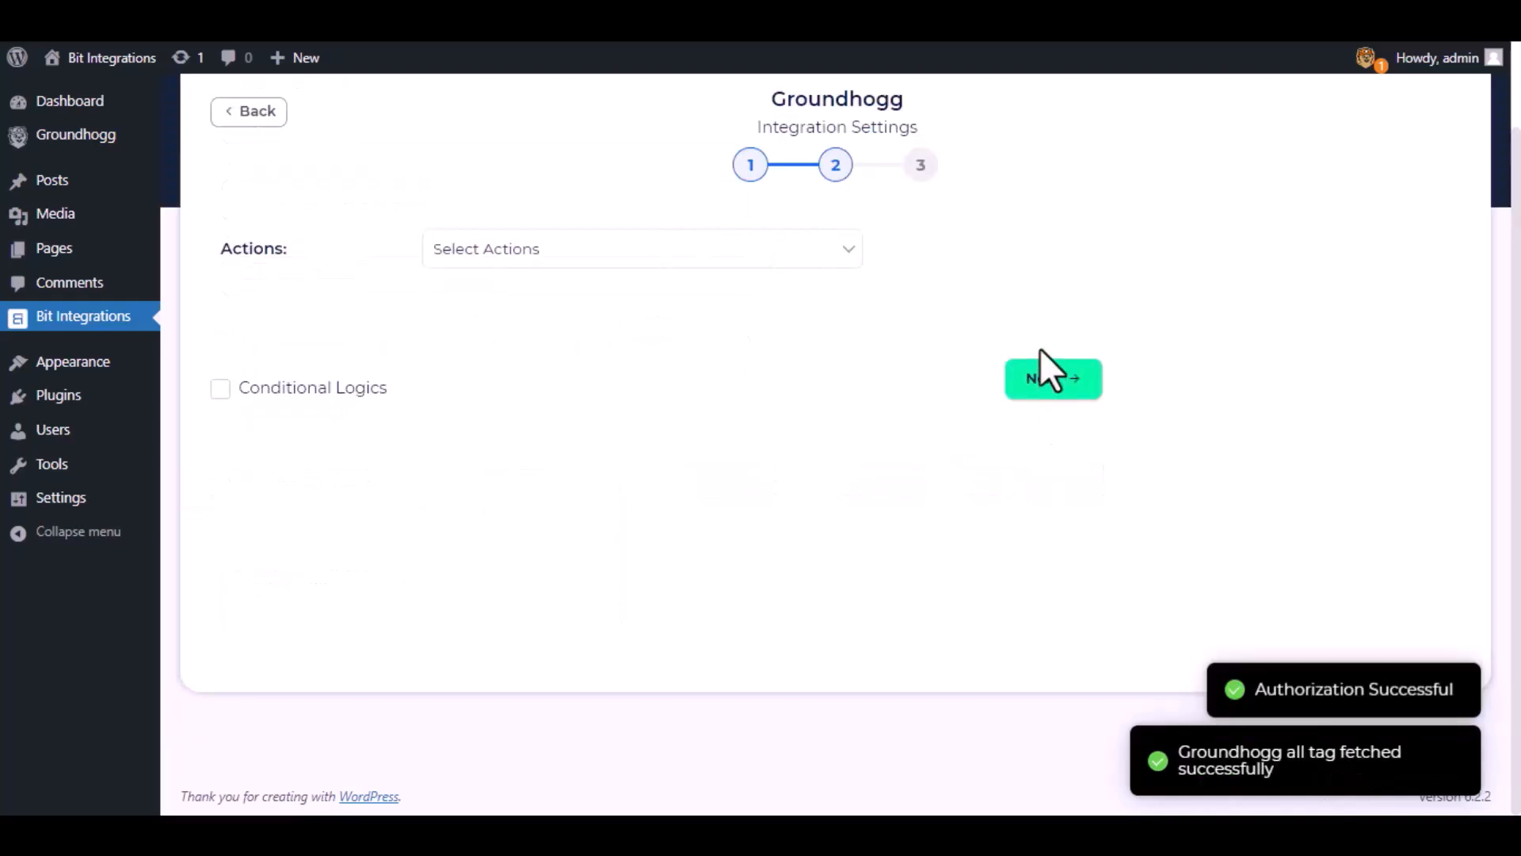
click(722, 252)
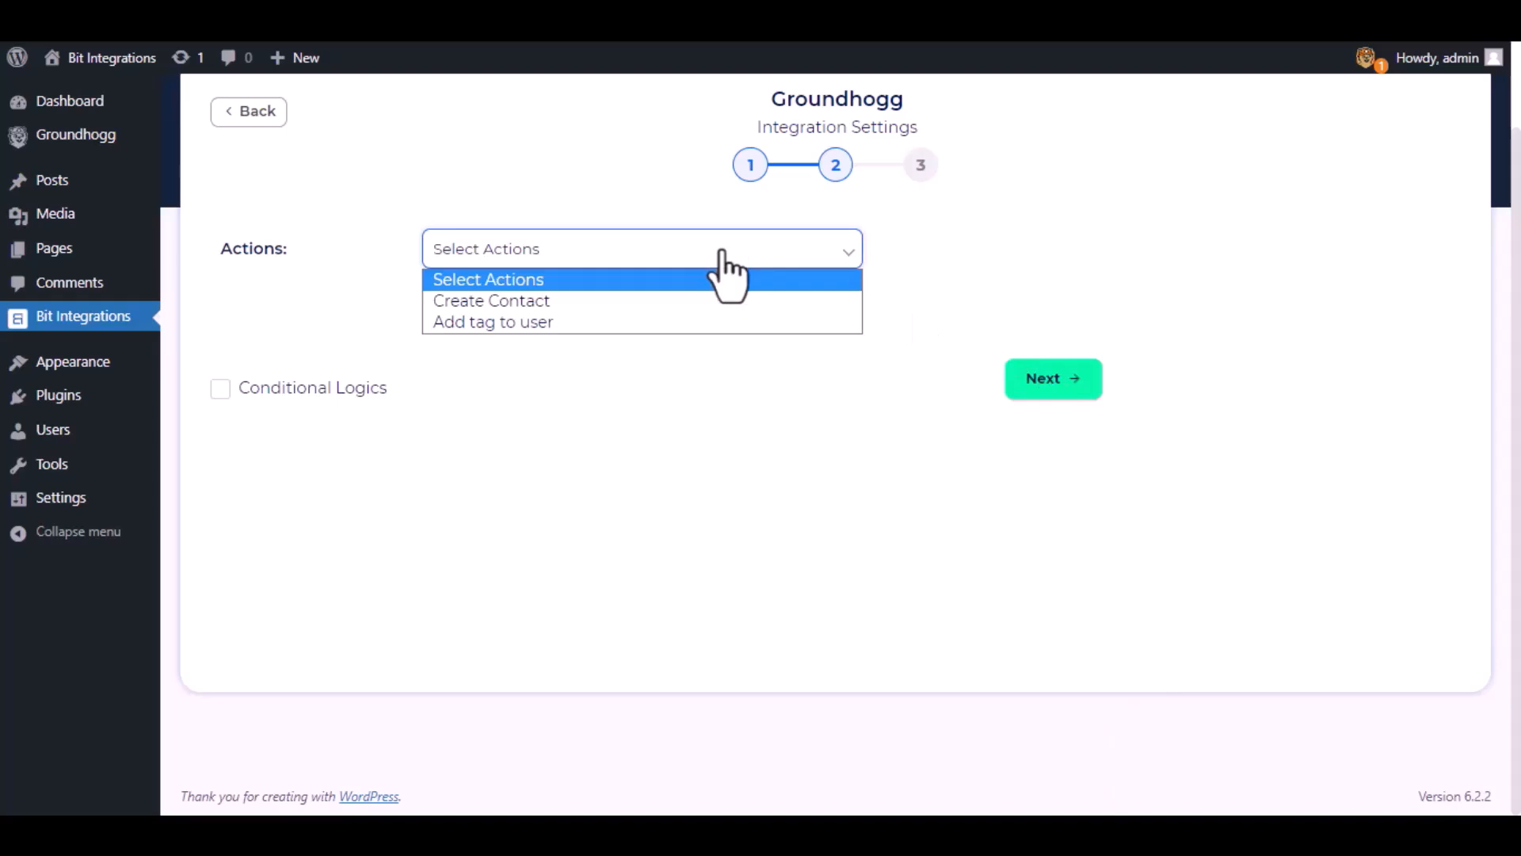
click(510, 298)
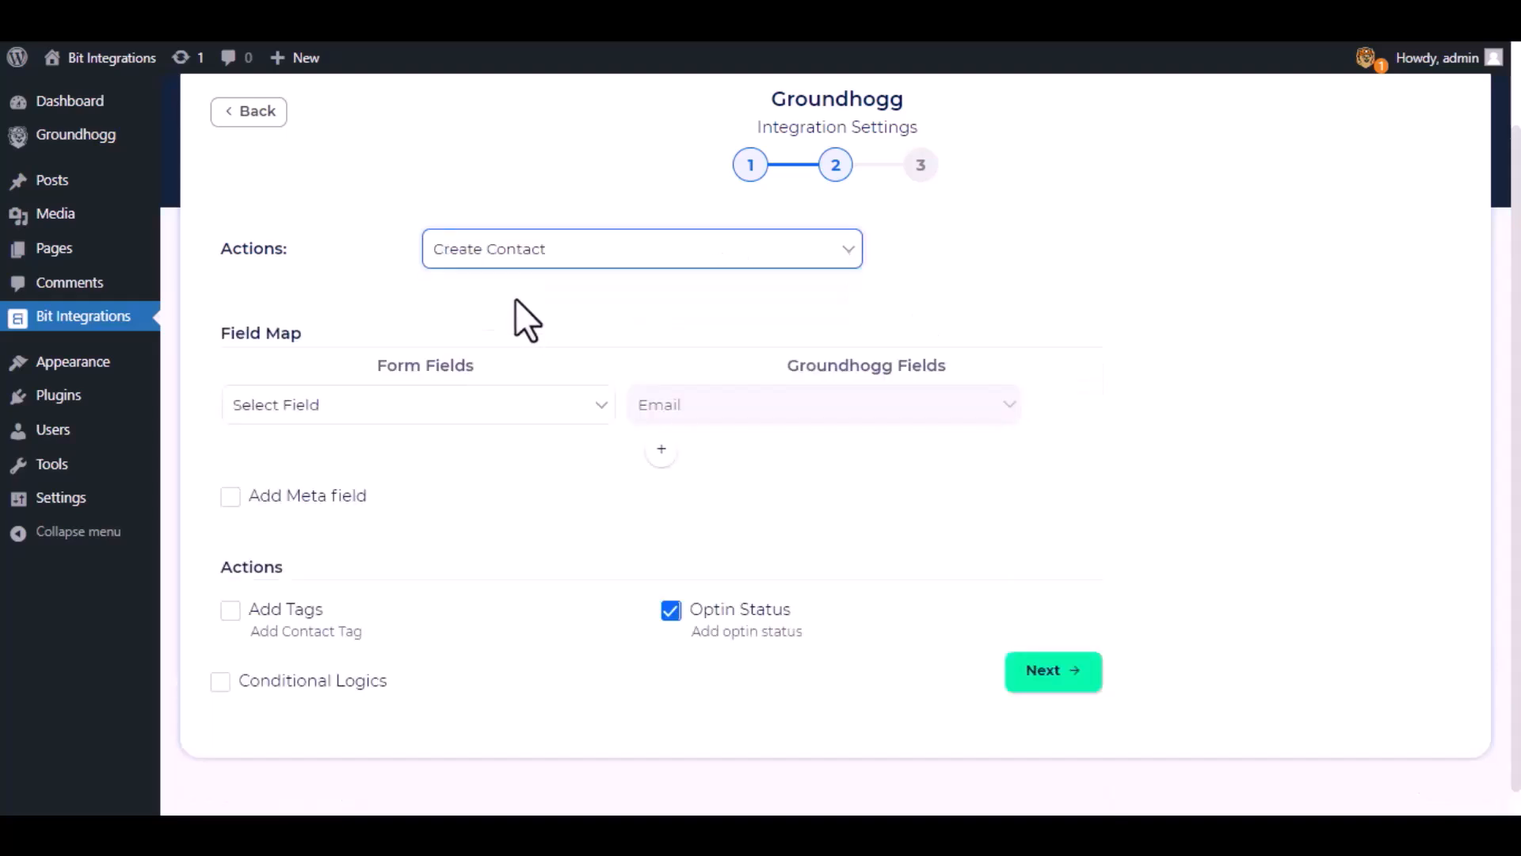
Step: Map the Email form field to Groundhogg's Email, and add a mapping from First Name to First Name
click(430, 411)
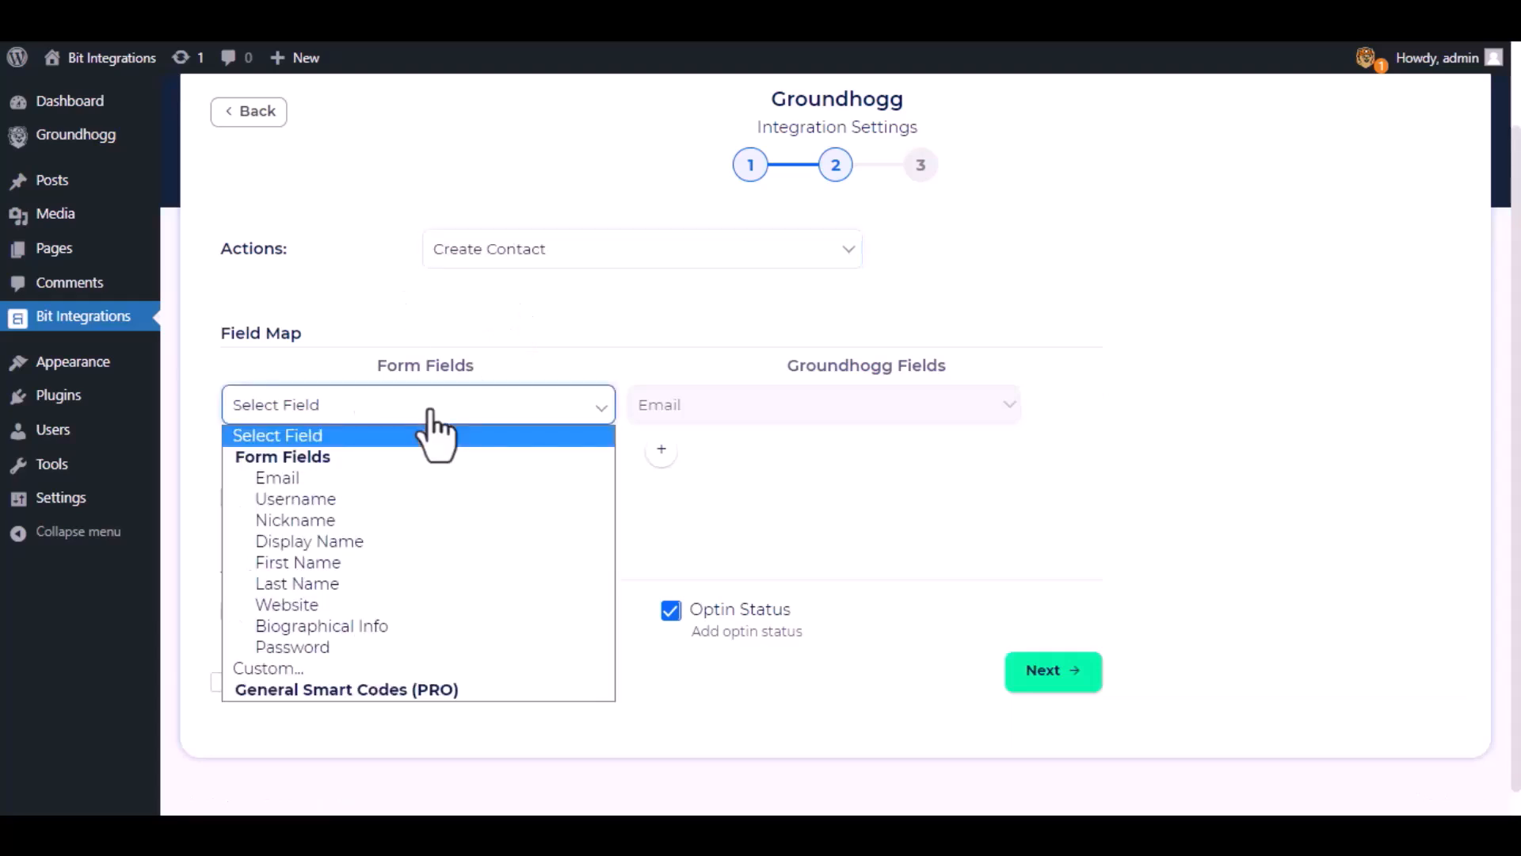
click(424, 480)
click(662, 450)
click(677, 455)
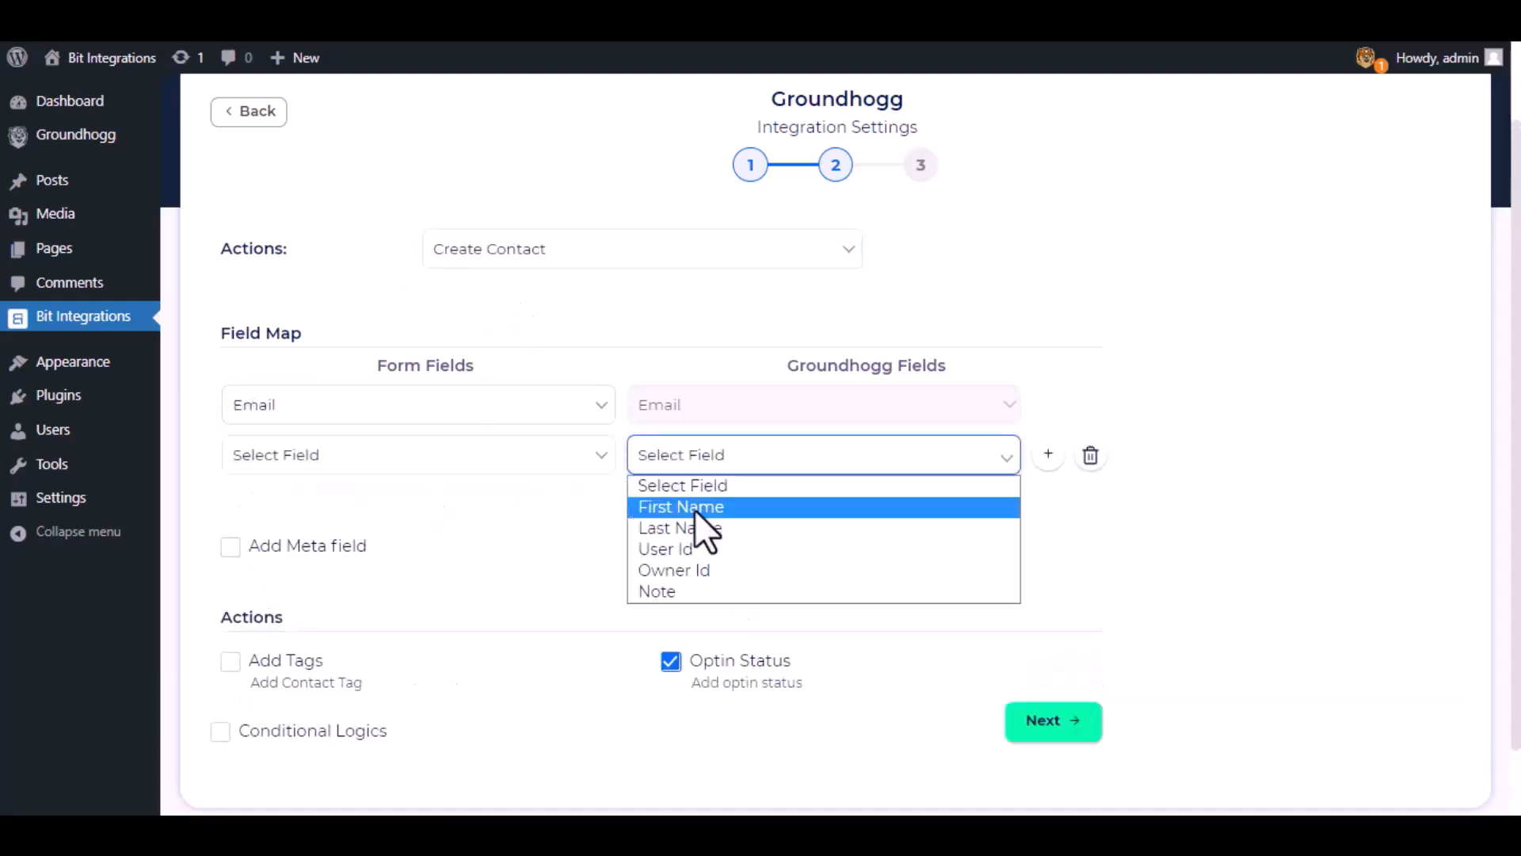
click(692, 502)
click(544, 454)
click(341, 613)
Step: Add another field mapping that links the Last Name form field to Groundhogg's Last Name
click(661, 499)
click(703, 507)
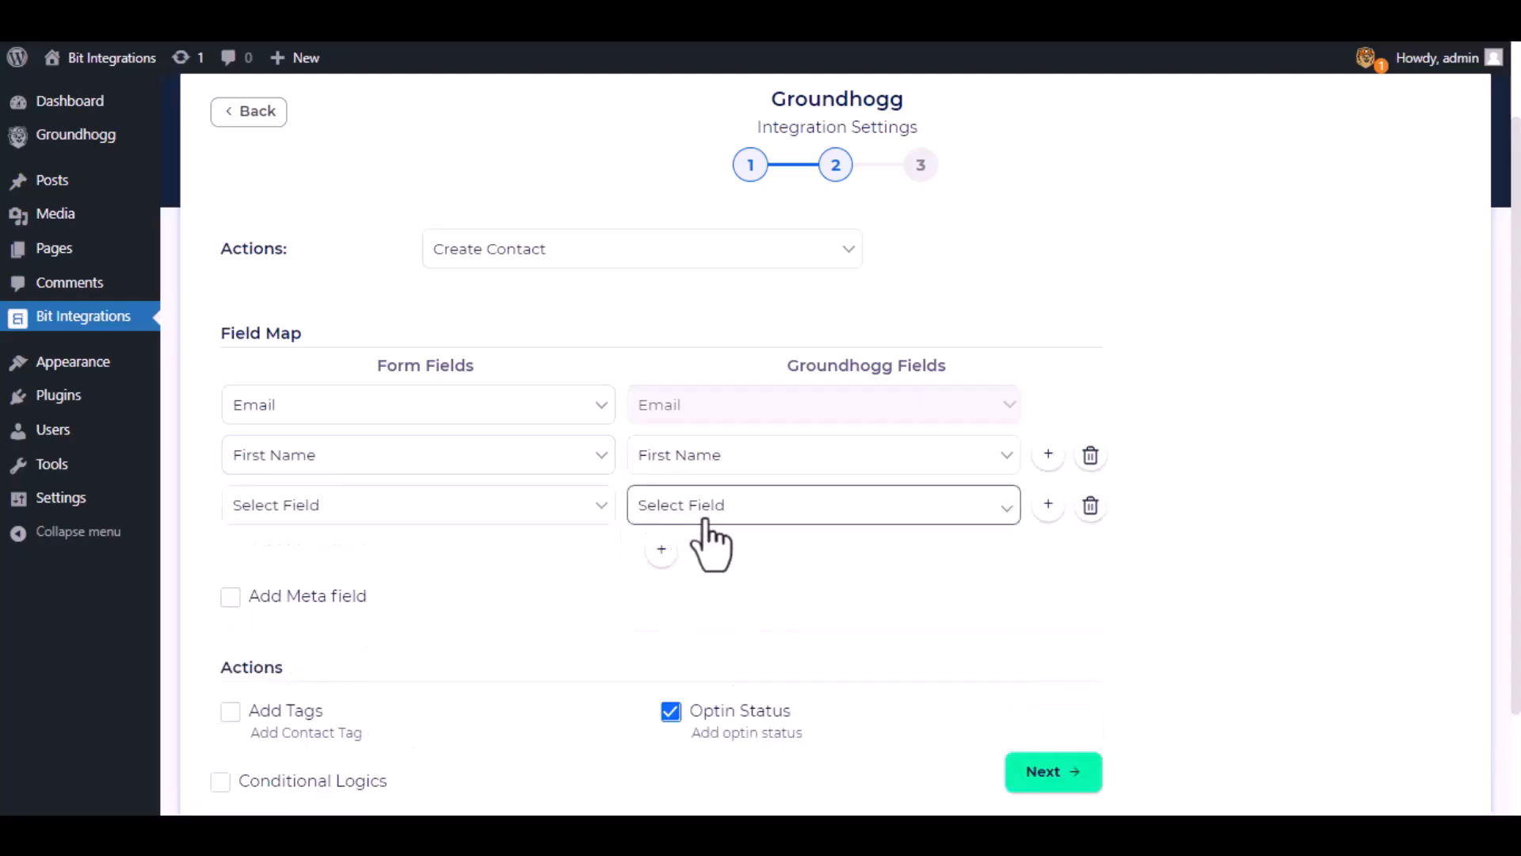
click(707, 578)
click(491, 511)
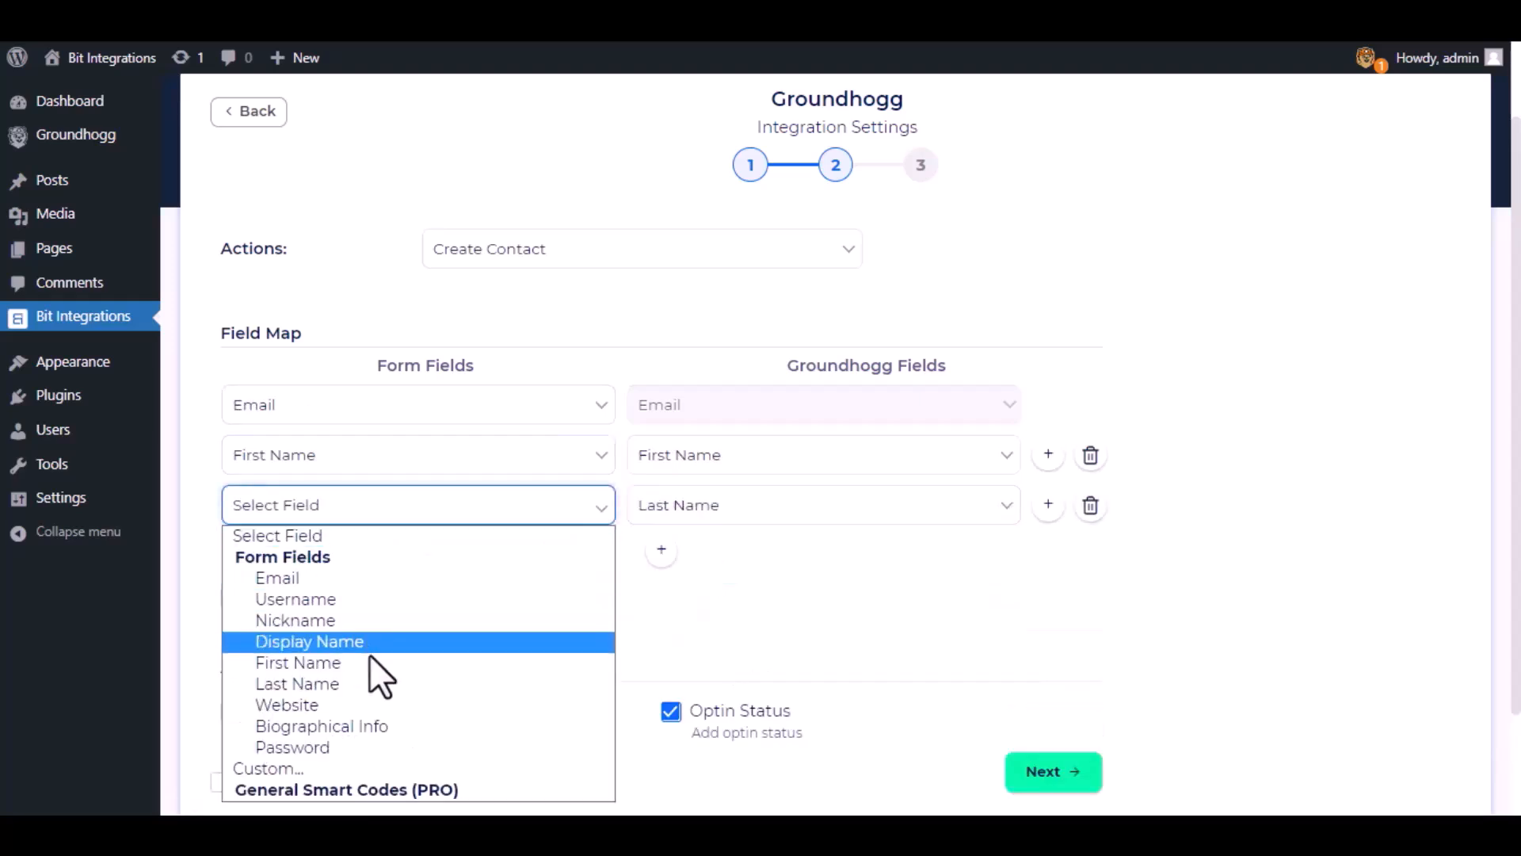
click(373, 683)
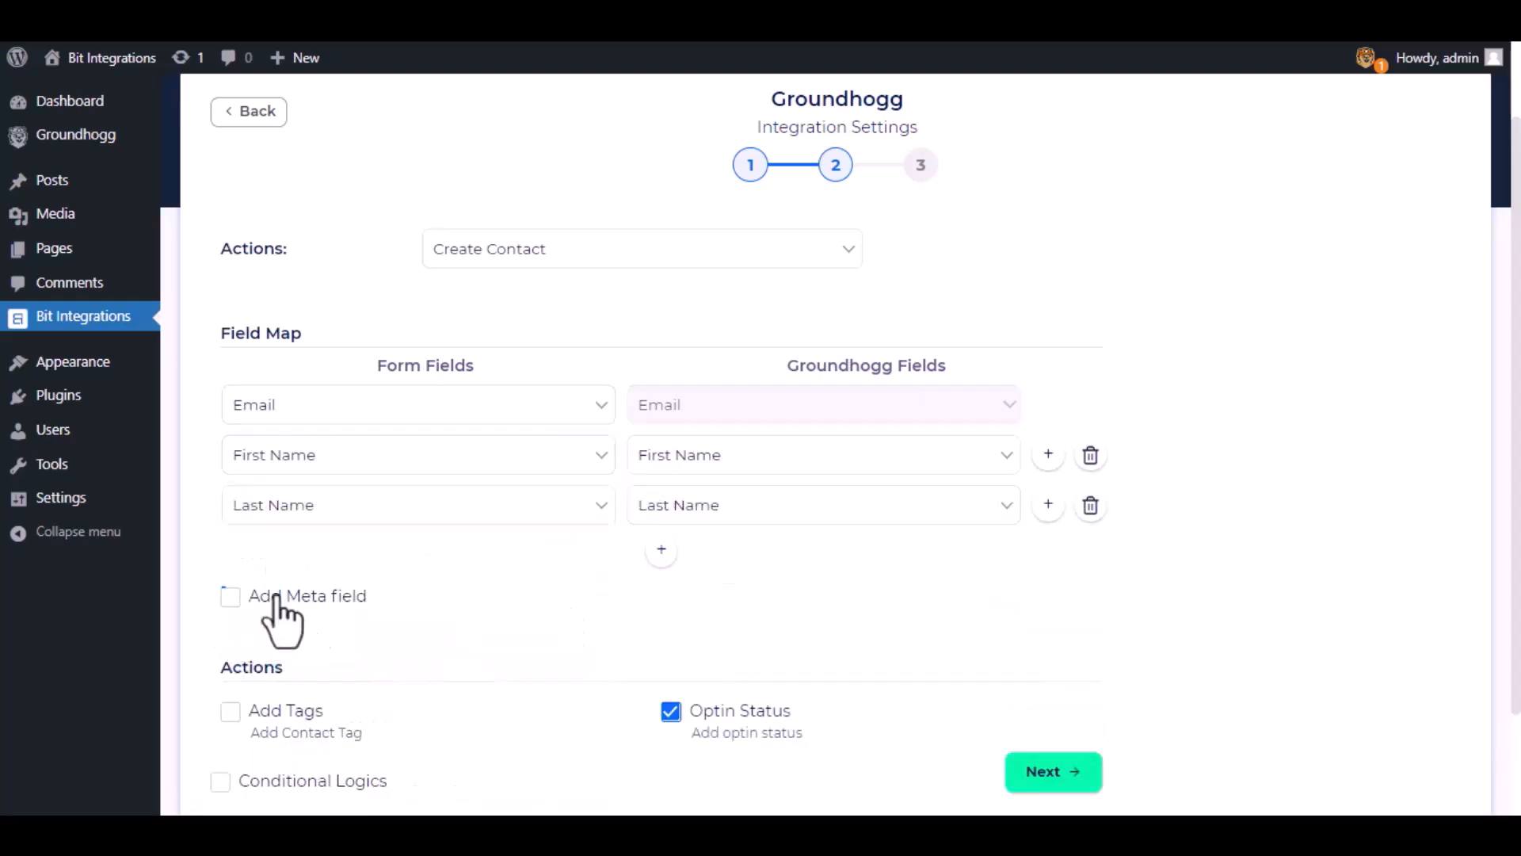
click(230, 601)
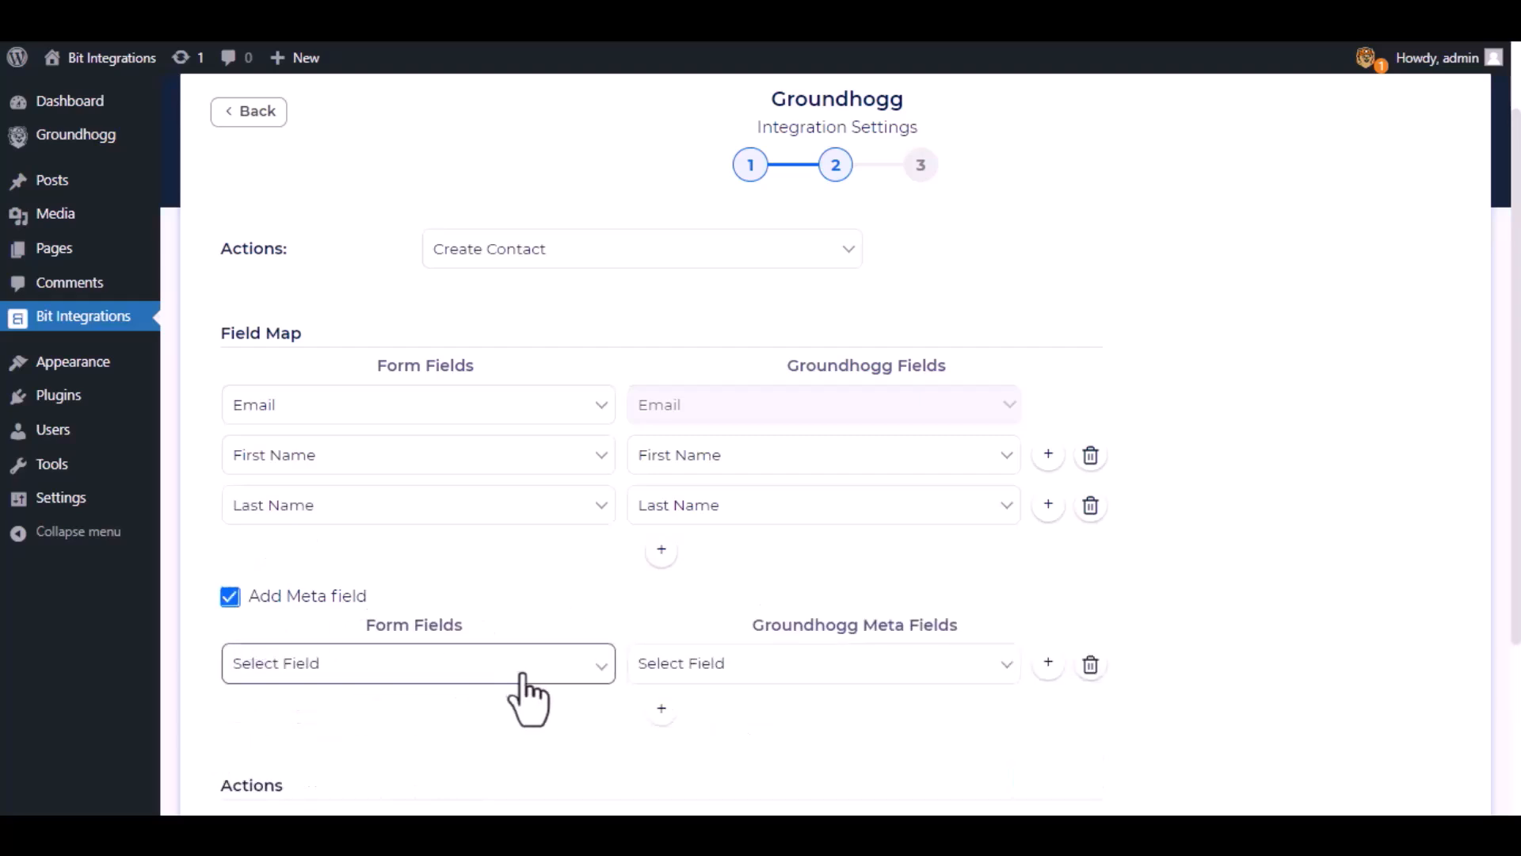
click(231, 597)
scroll(435, 558, down, 2)
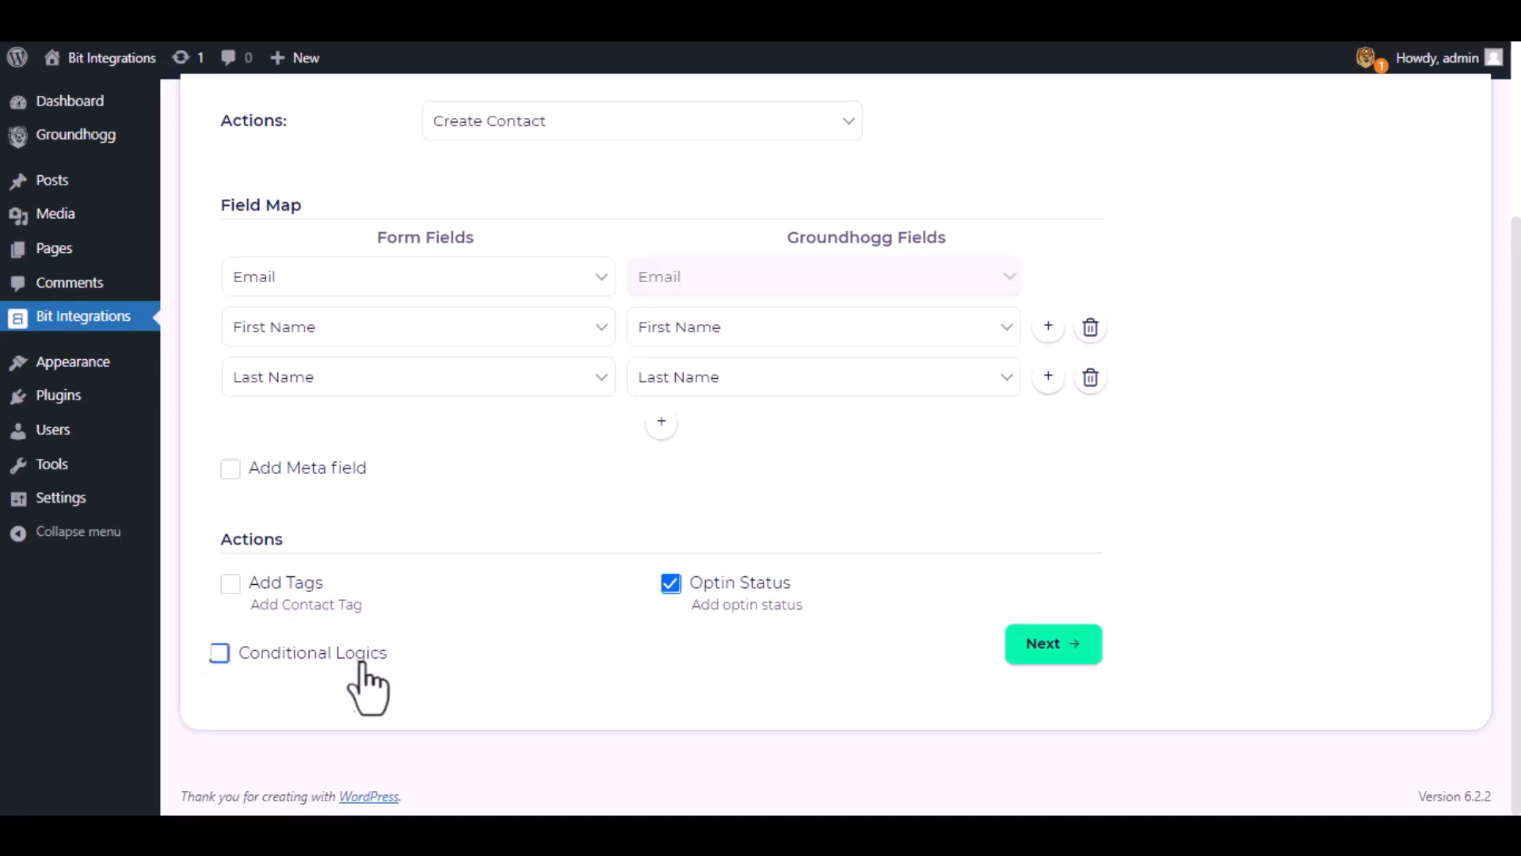
click(218, 655)
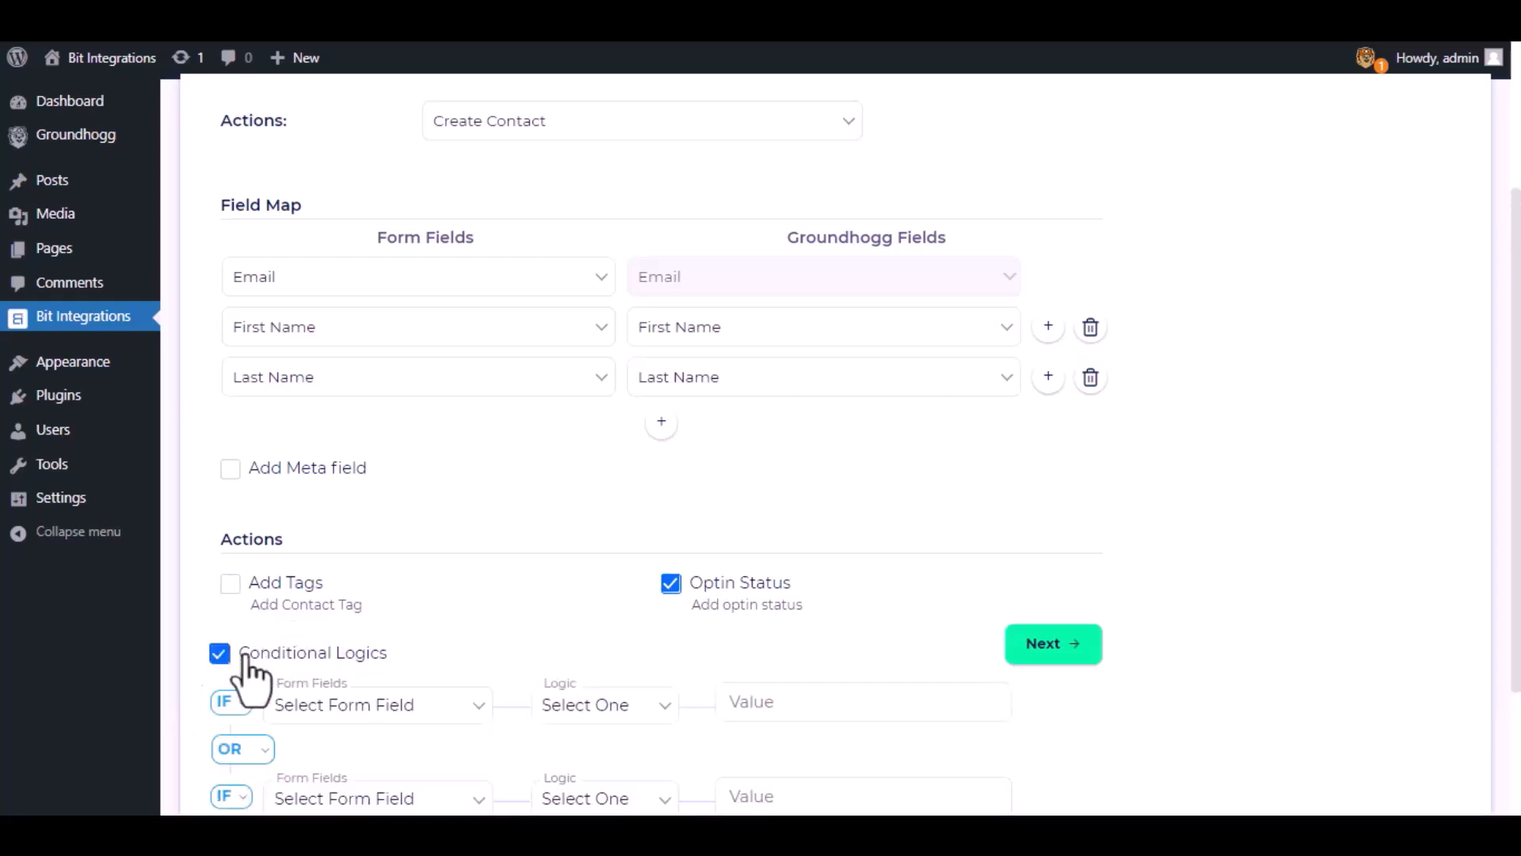
scroll(339, 665, down, 3)
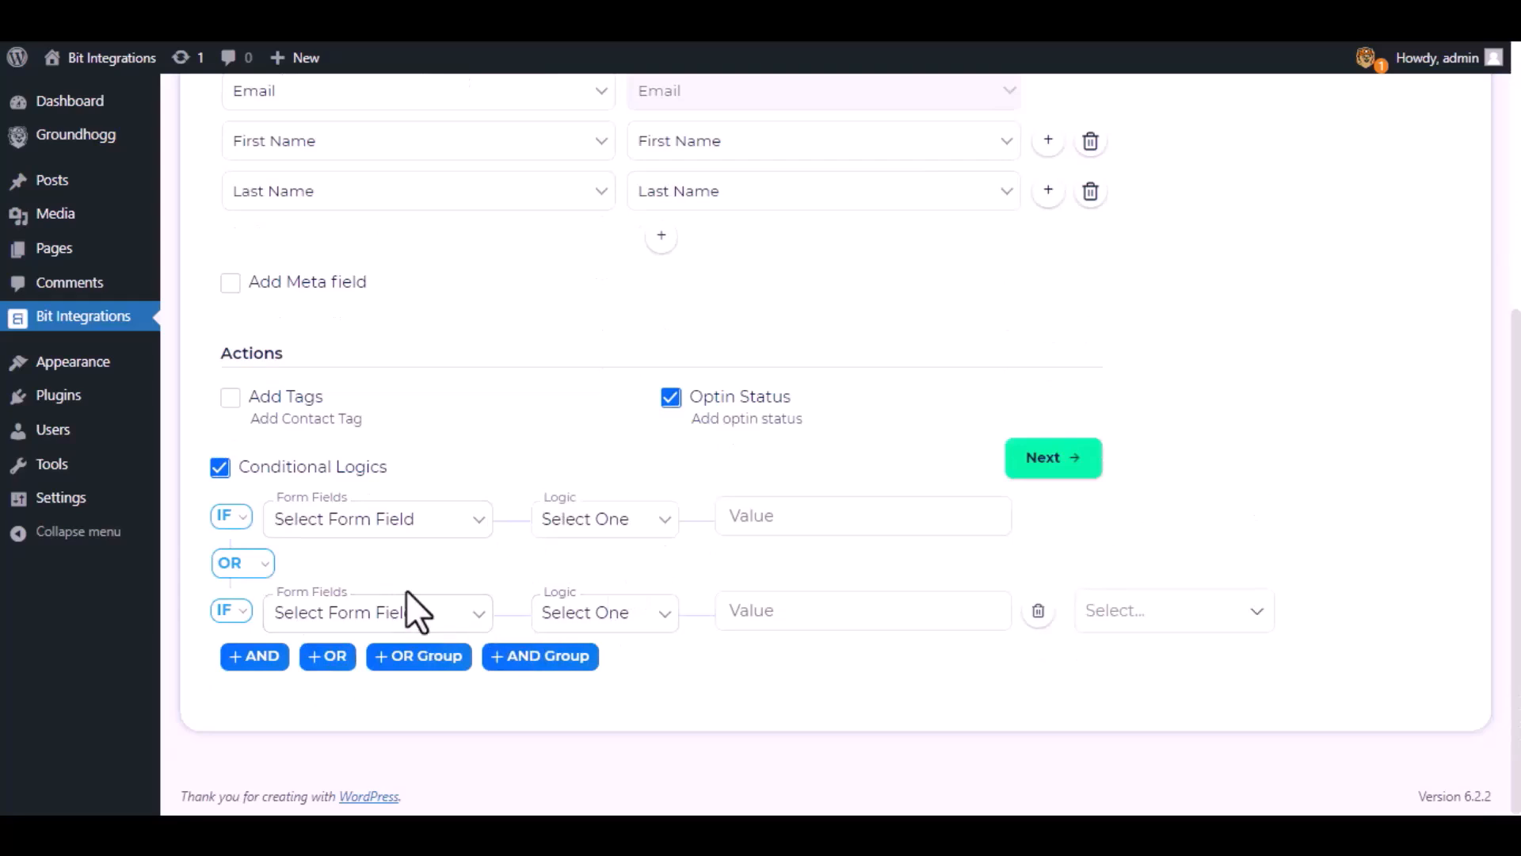
click(220, 469)
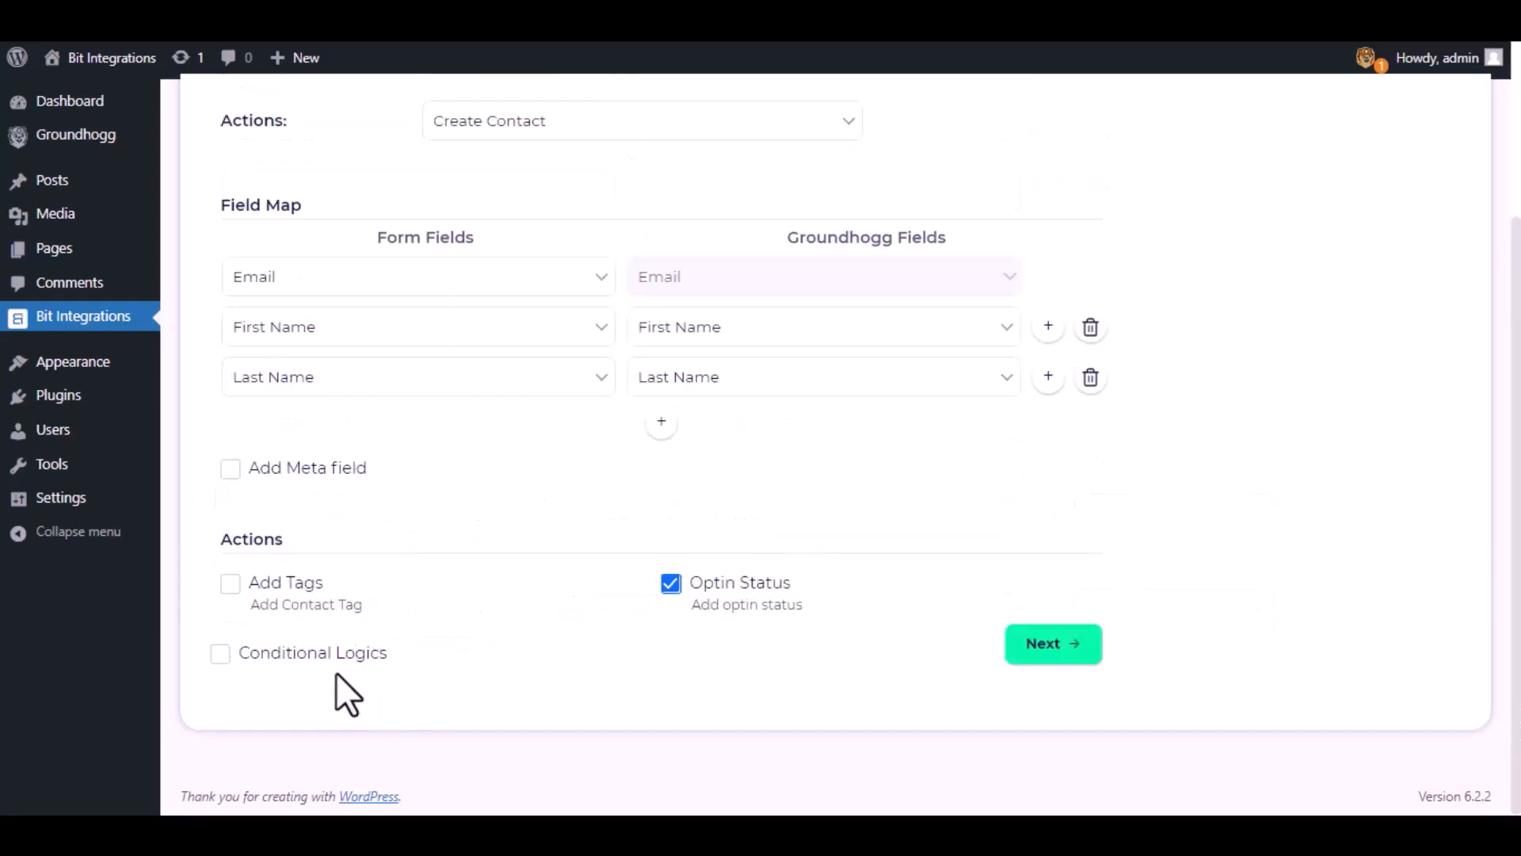
Step: Advance the Groundhogg integration to its third stage, then finish and save it
click(1054, 646)
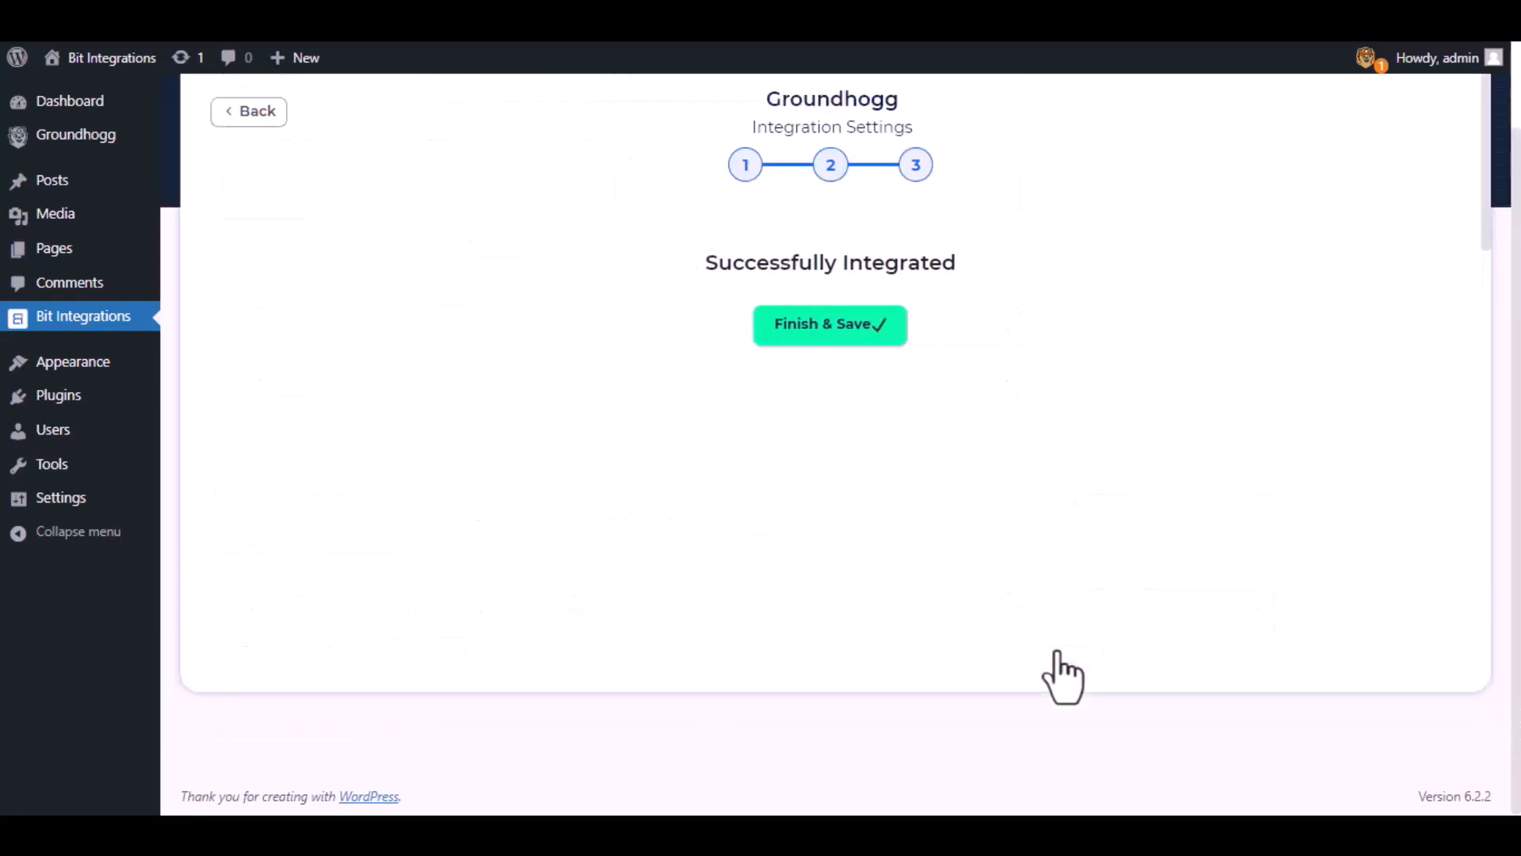
click(821, 339)
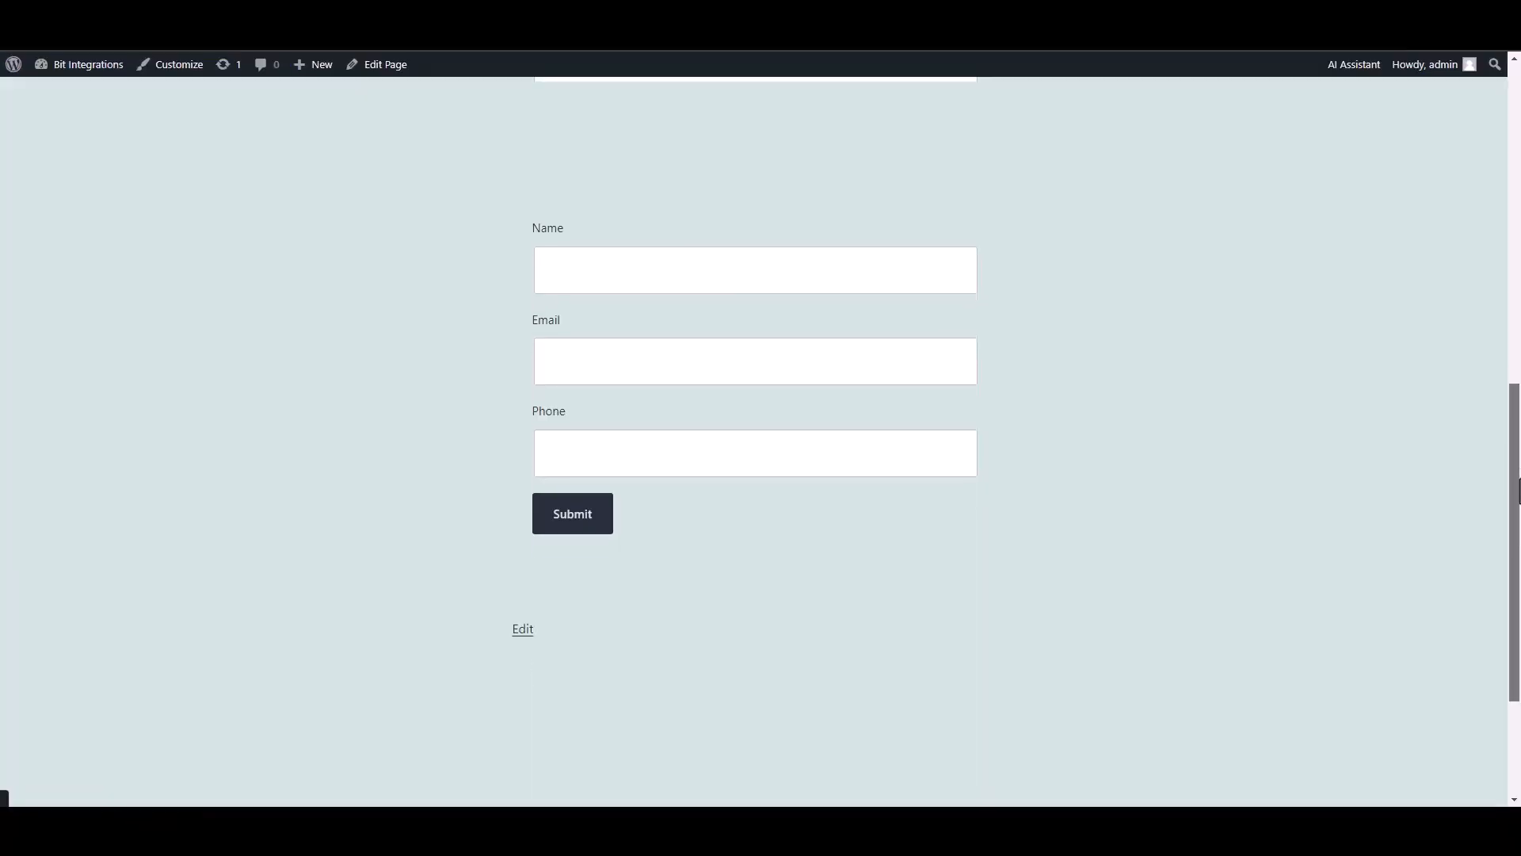
Step: On the published form page, enter Bit Integrations as the name and fill in the contact's e-mail address
scroll(922, 325, up, 1)
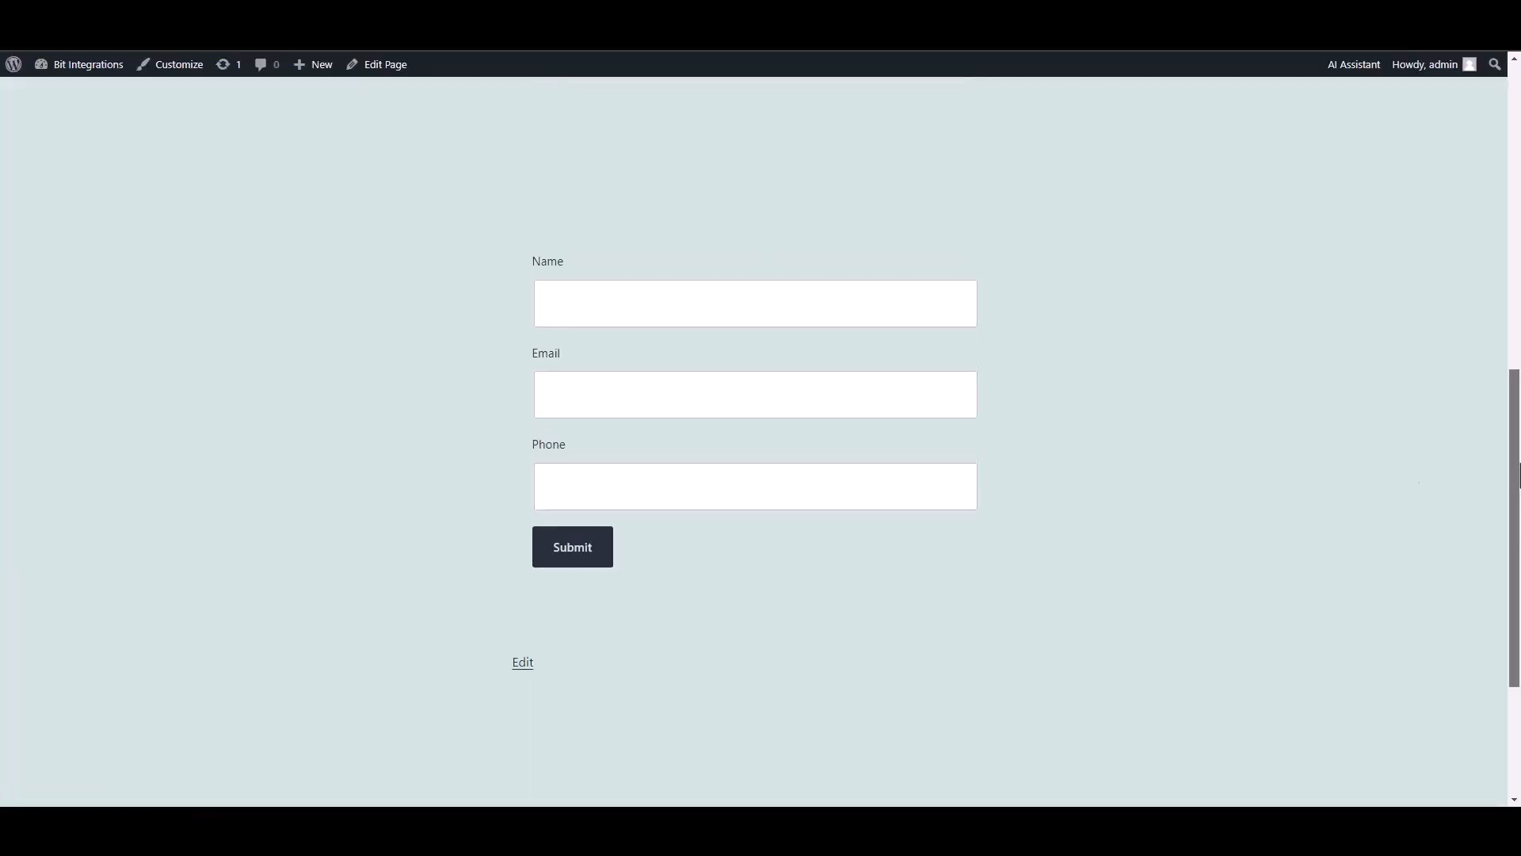
click(923, 322)
text(B)
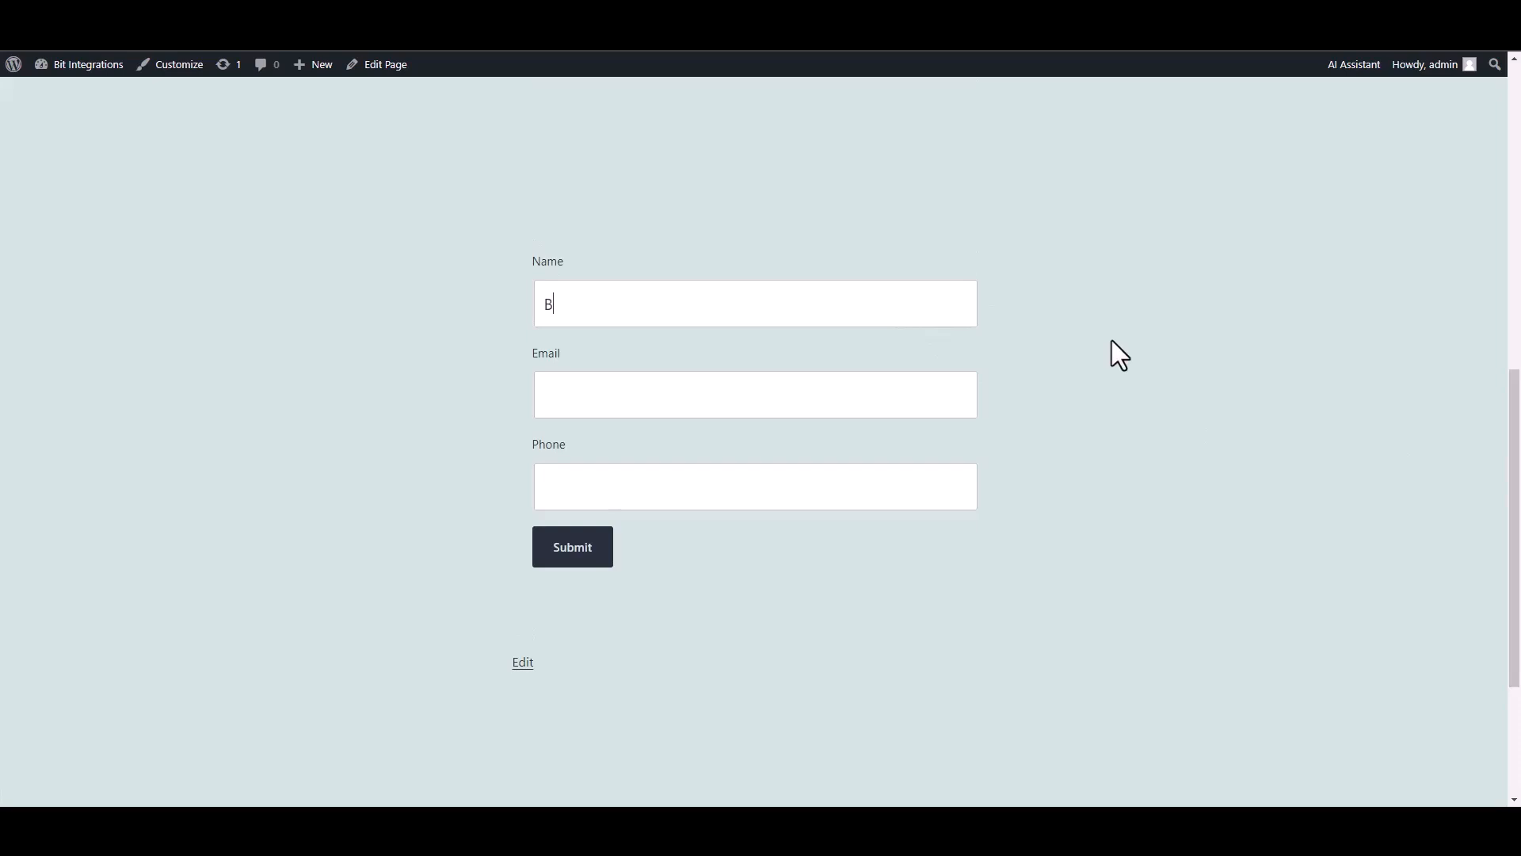
text(it Integrations)
click(869, 384)
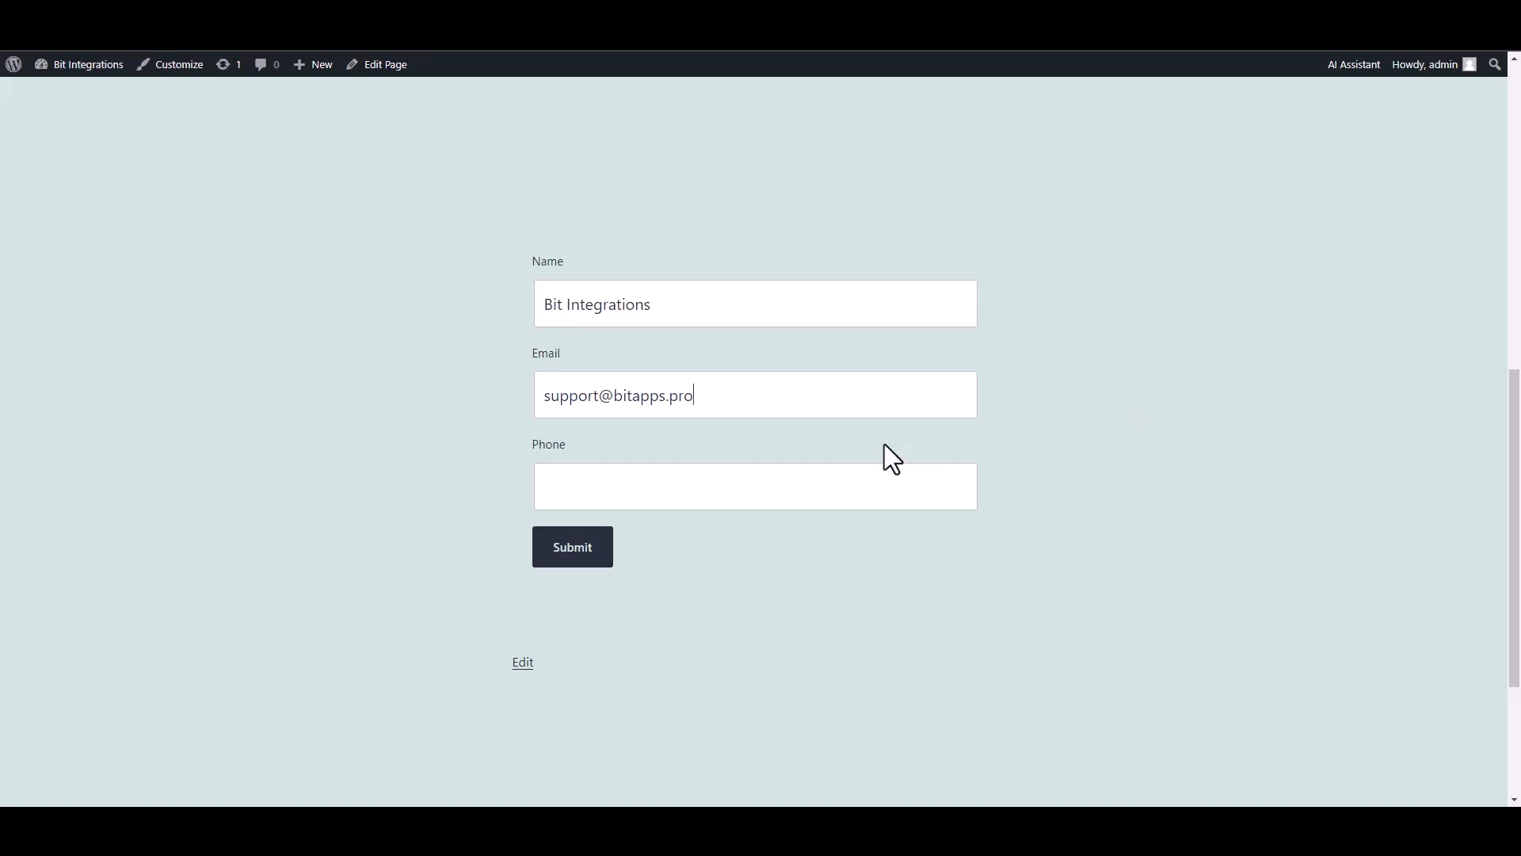
Step: Fill in the contact's phone number and submit the form
click(891, 485)
text(444555666)
click(606, 561)
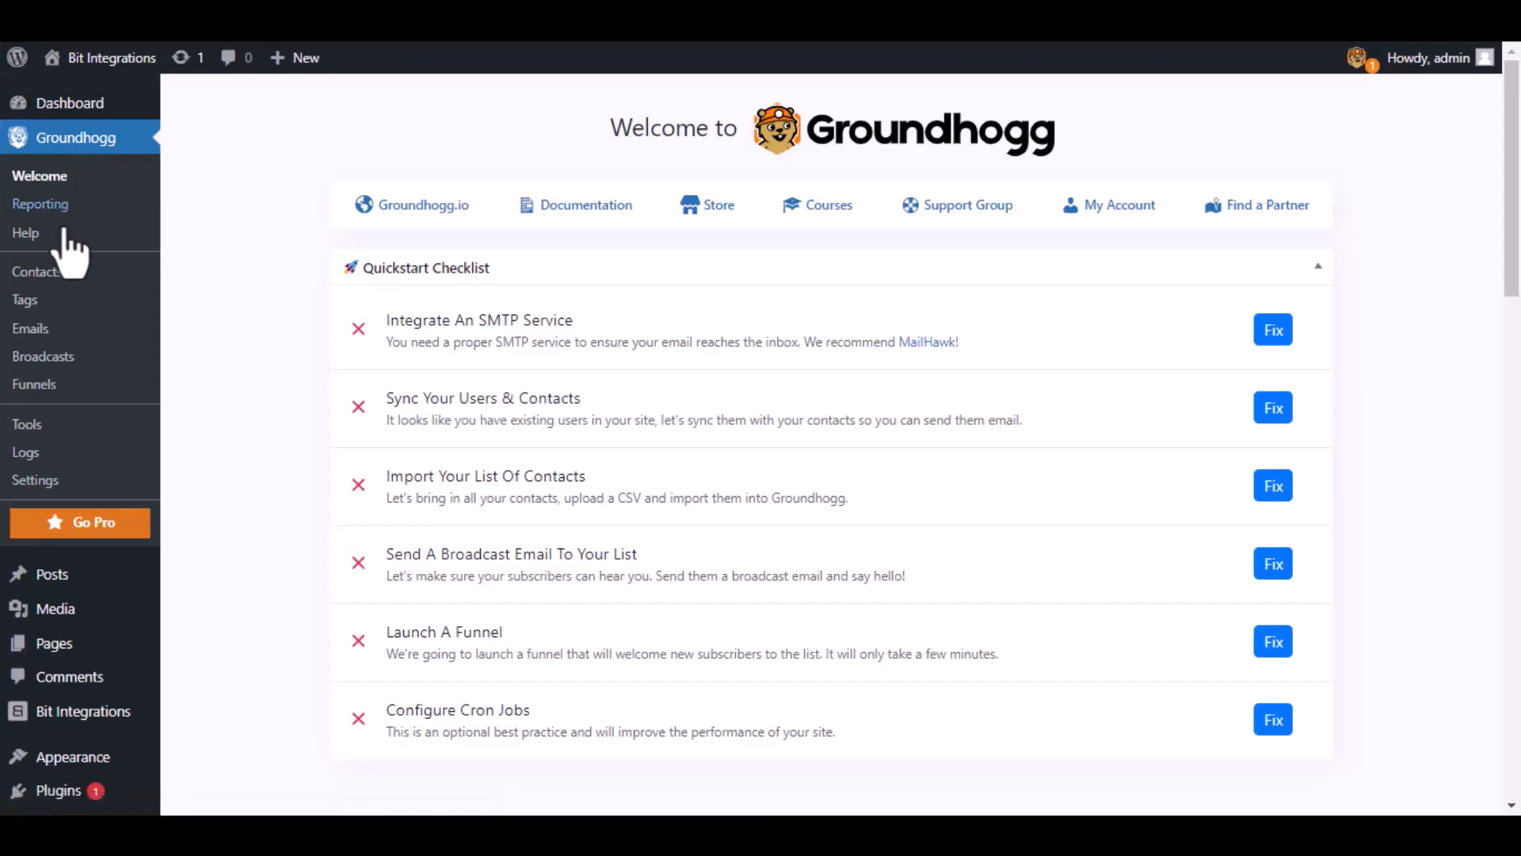
Step: Open Groundhogg's contacts list to check for the contact from the test submission
click(54, 271)
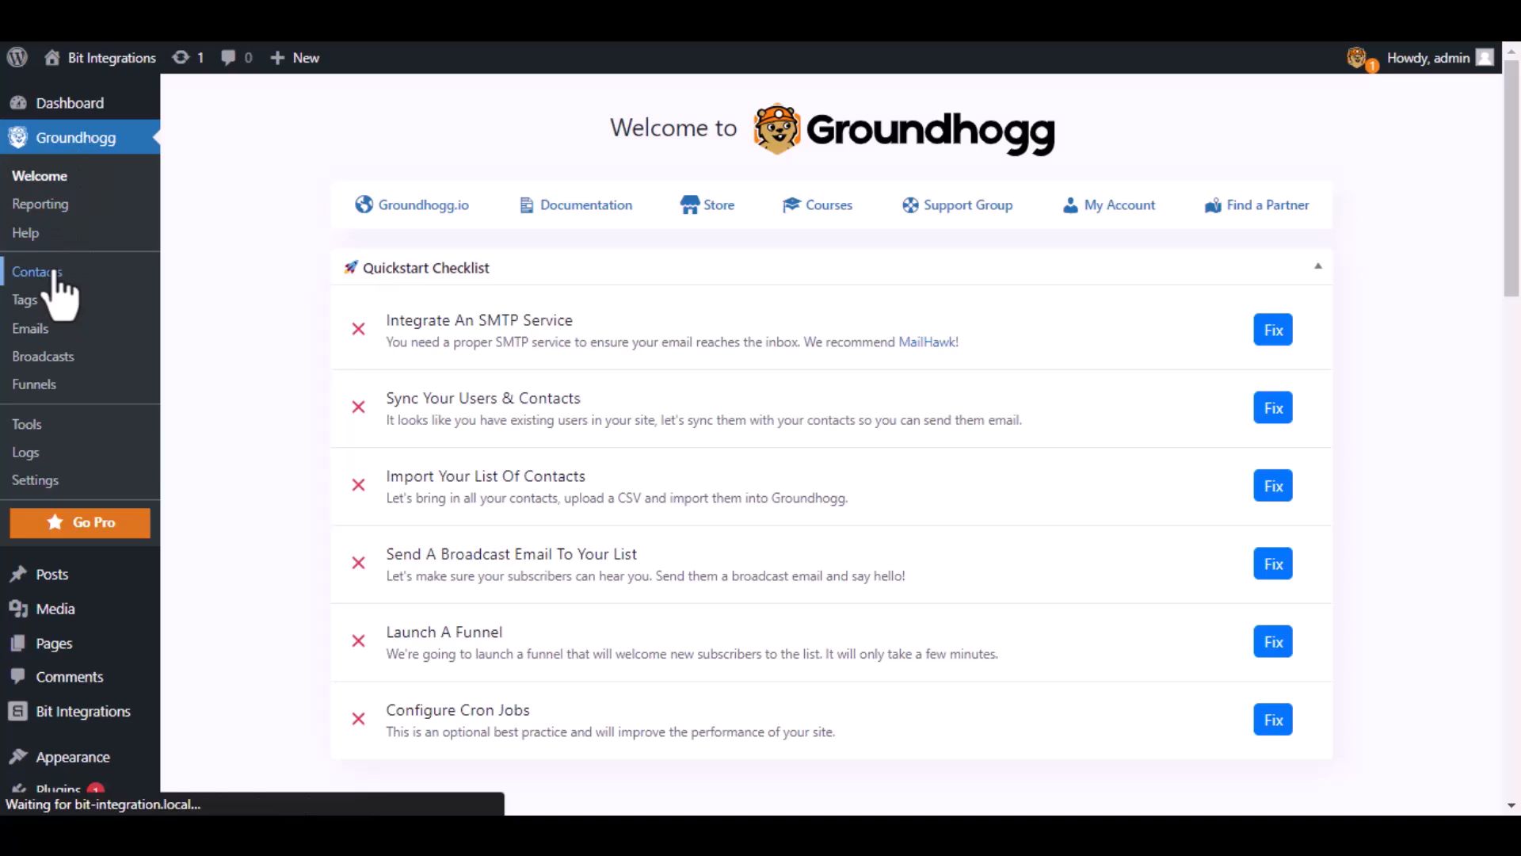